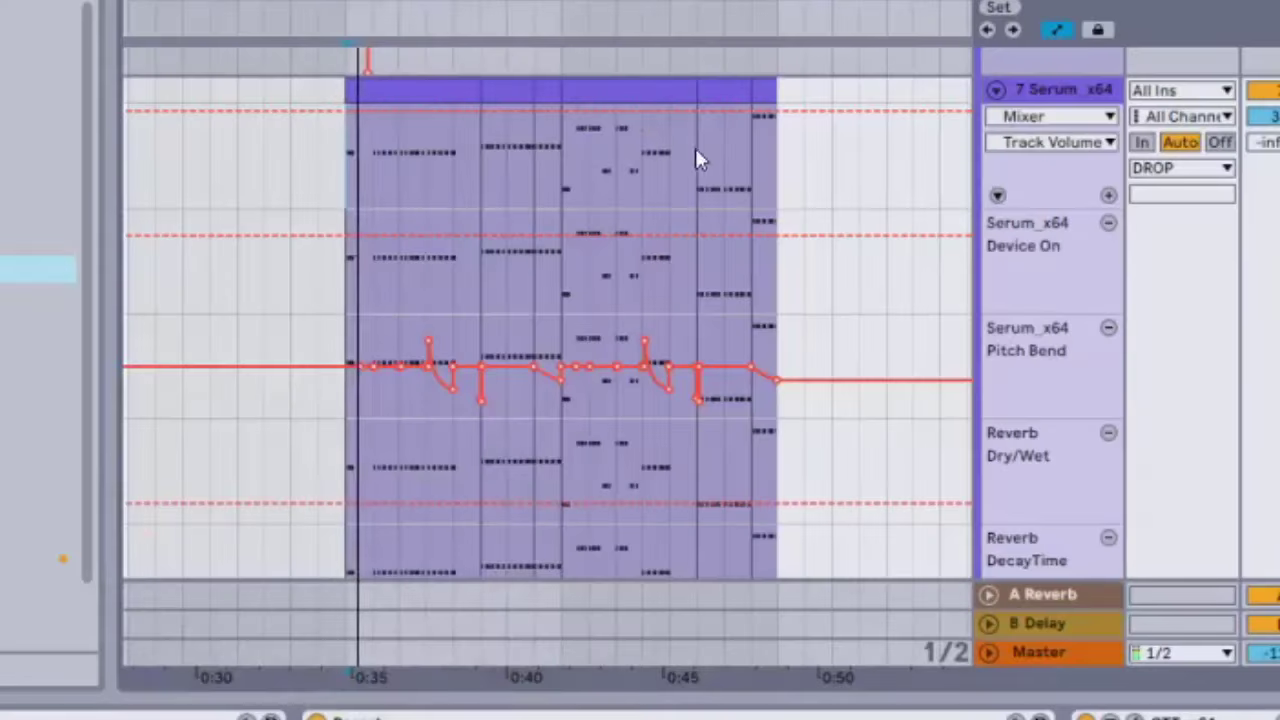
pyautogui.moveTo(543, 4); pyautogui.dragTo(467, 40)
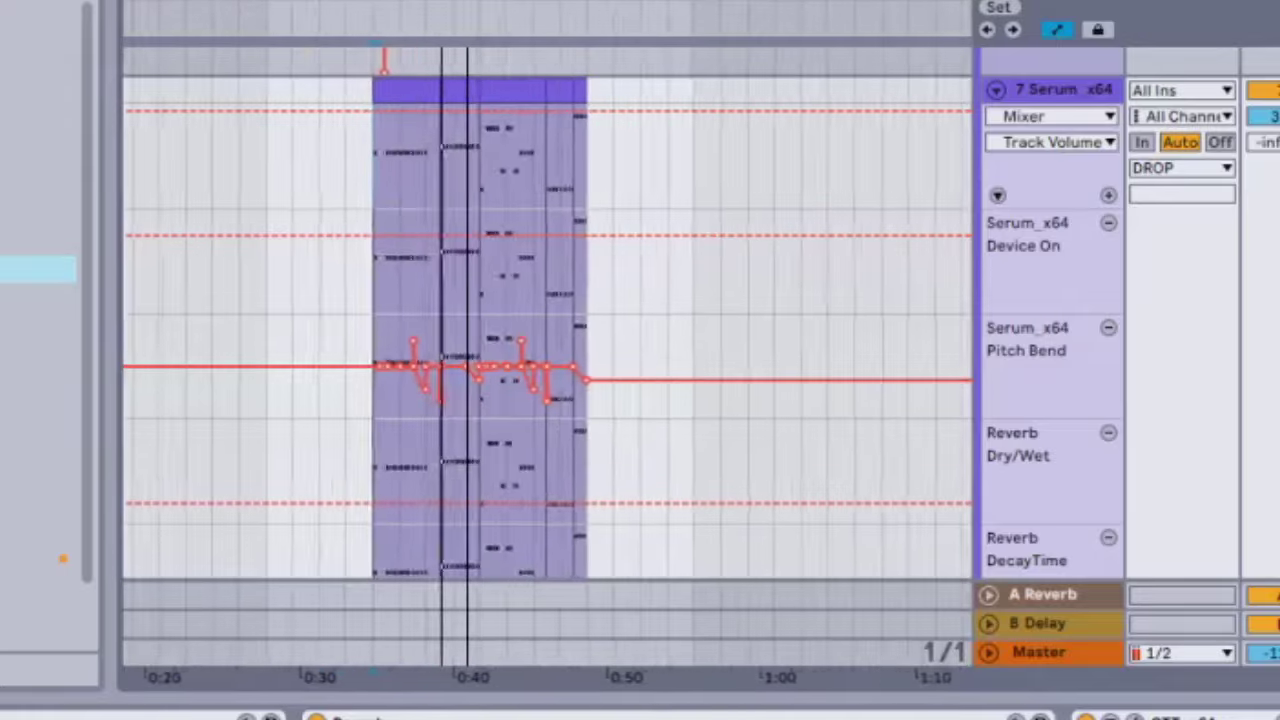
pyautogui.press('+')
pyautogui.scroll(-8, 615, 188)
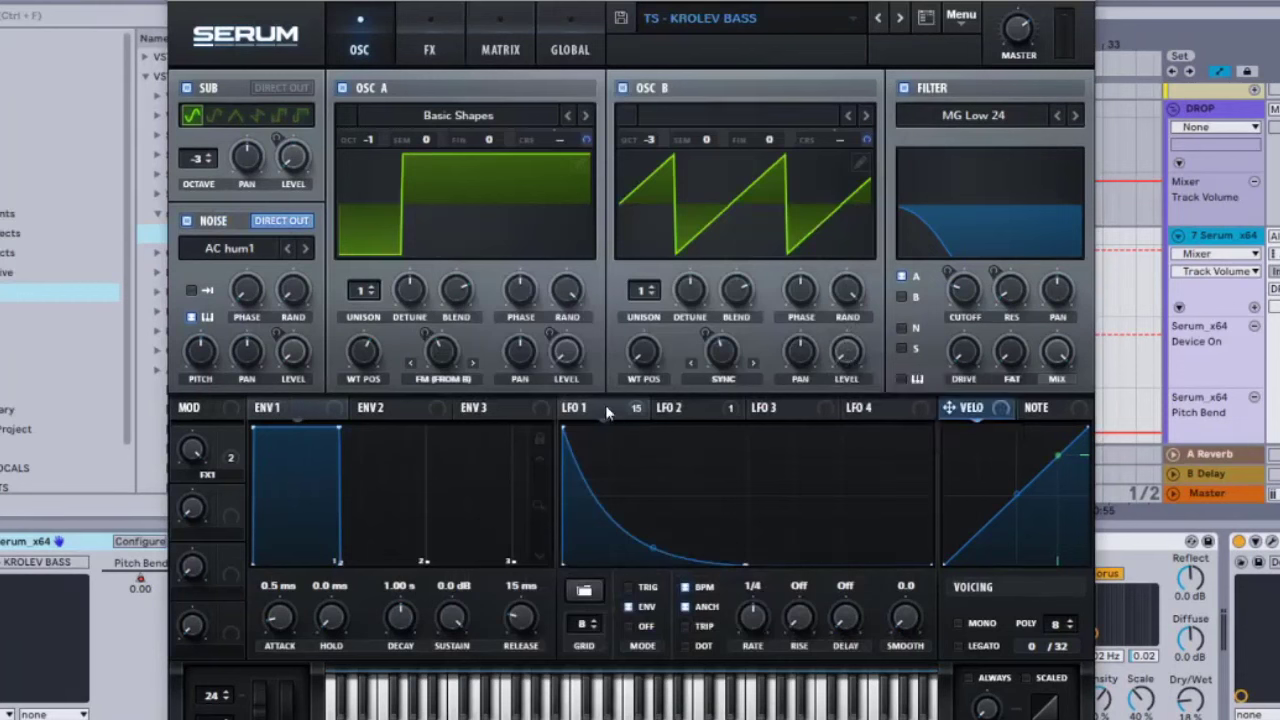
# Select LFO 1 and inspect its modulation amounts on the coarse pitch of oscillators A and B
pyautogui.rightClick(605, 408)
pyautogui.click(590, 408)
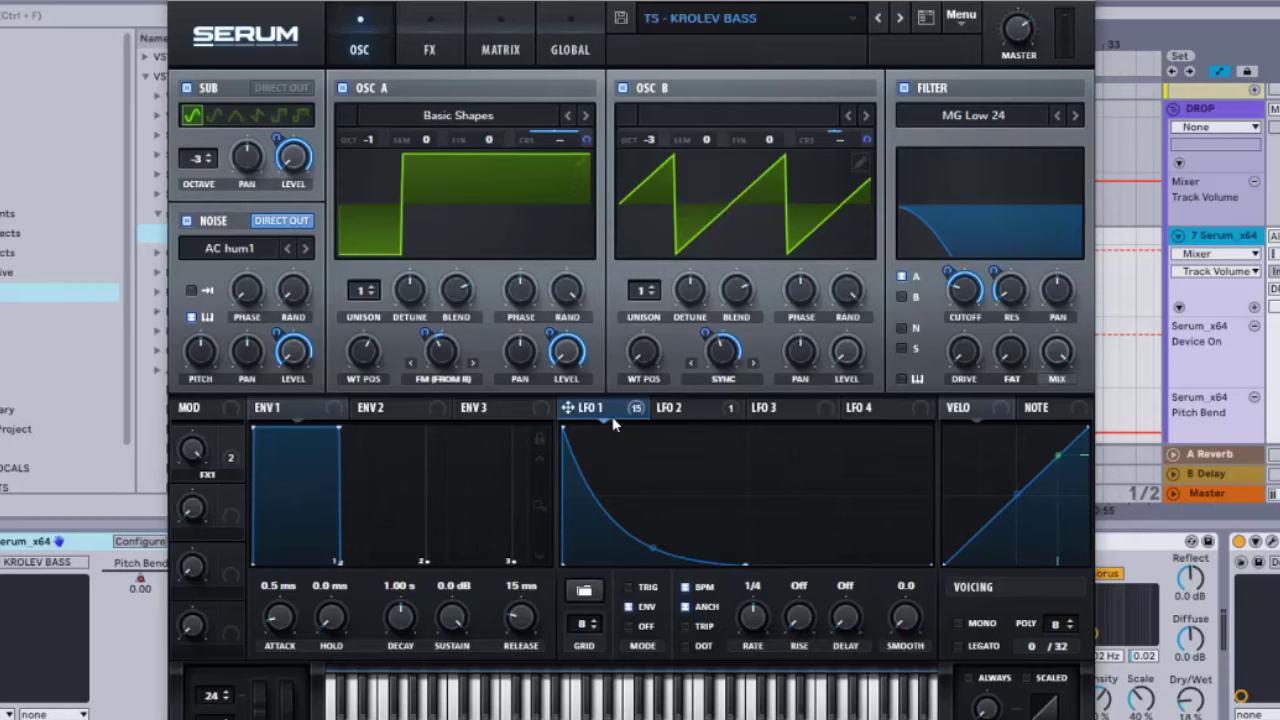
pyautogui.click(586, 139)
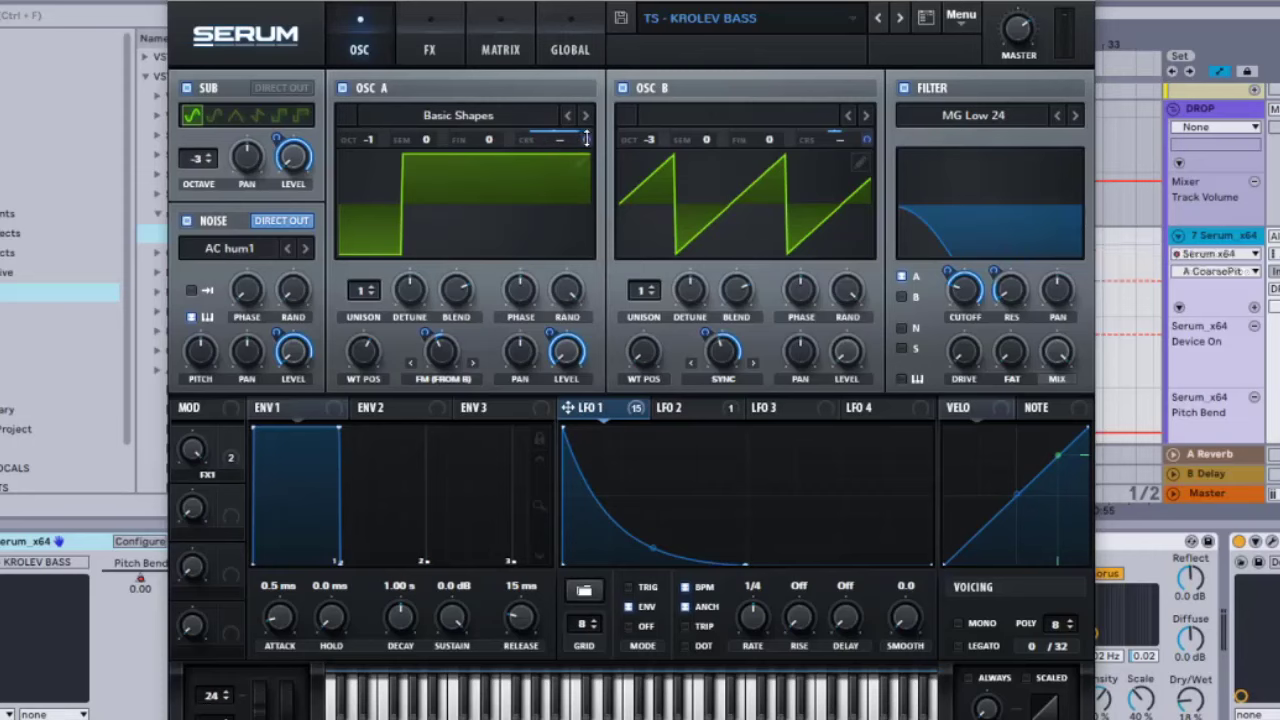
pyautogui.moveTo(586, 142); pyautogui.dragTo(587, 138)
pyautogui.click(866, 139)
pyautogui.moveTo(866, 139)
# Check oscillator B's warp mode and the LFO 1 modulation amounts on the warp of oscillators B and A
pyautogui.click(720, 379)
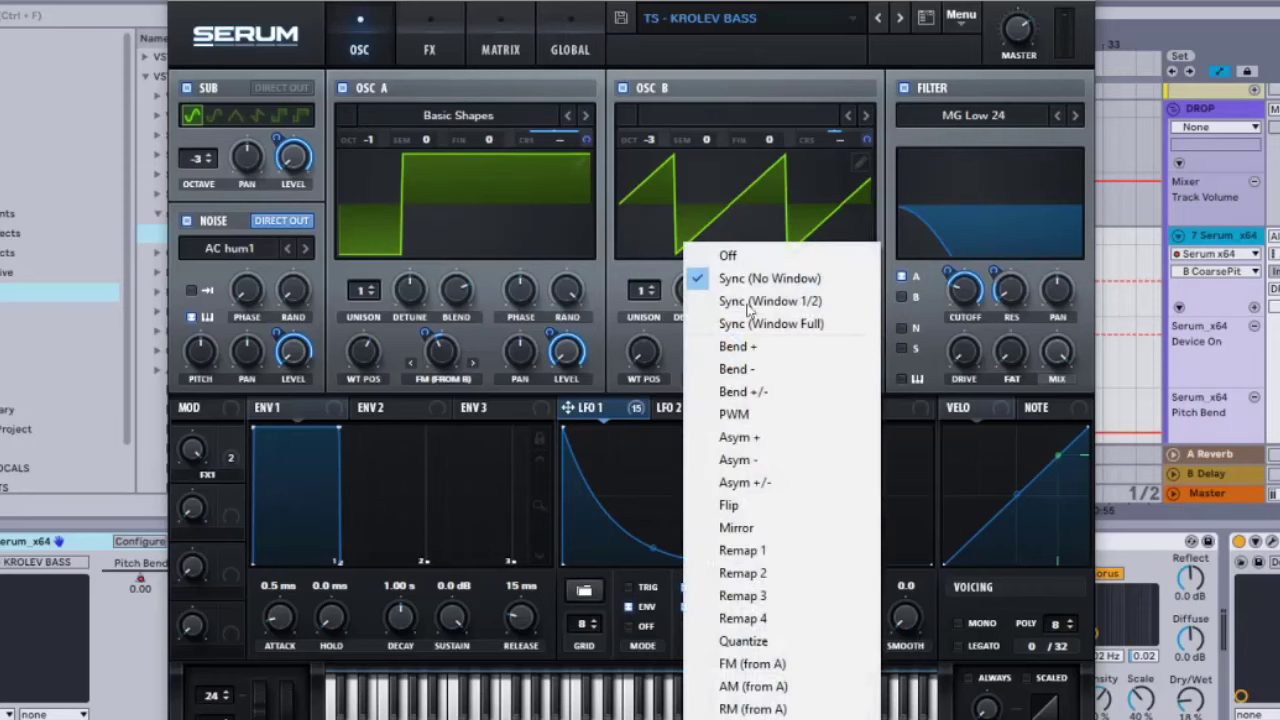
pyautogui.click(606, 318)
pyautogui.click(719, 356)
pyautogui.moveTo(720, 360)
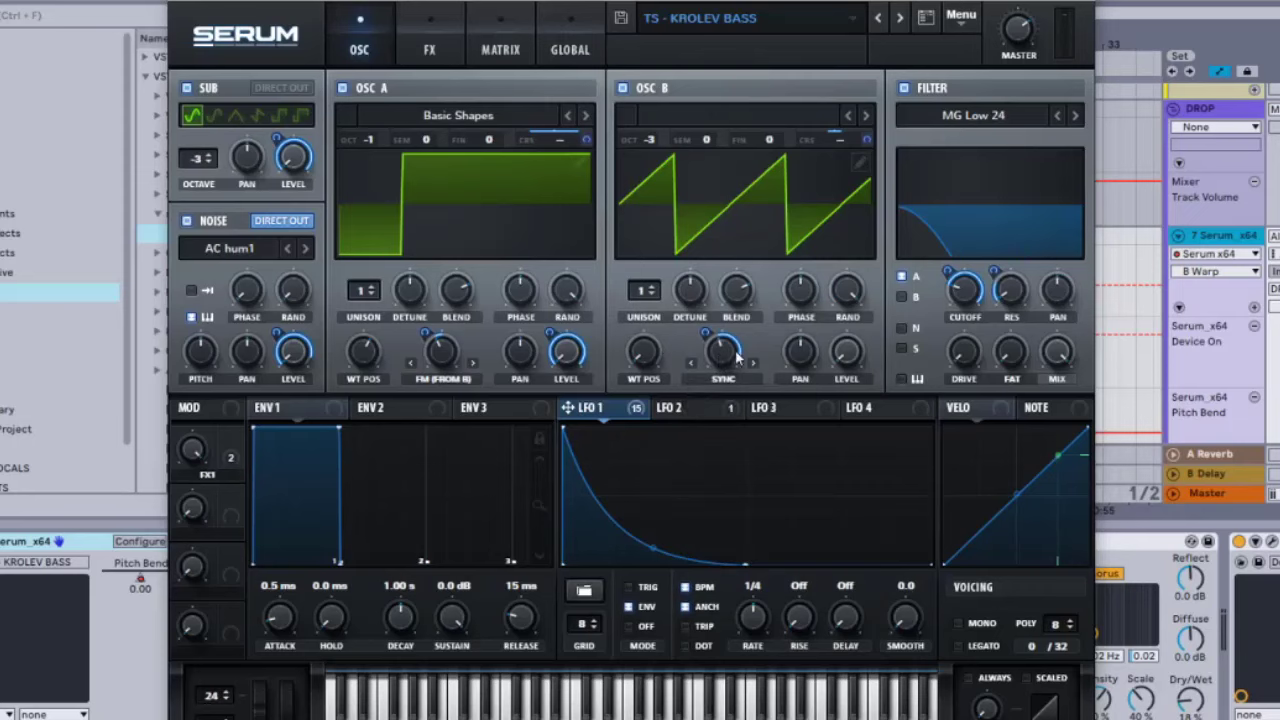
pyautogui.rightClick(705, 334)
pyautogui.click(706, 332)
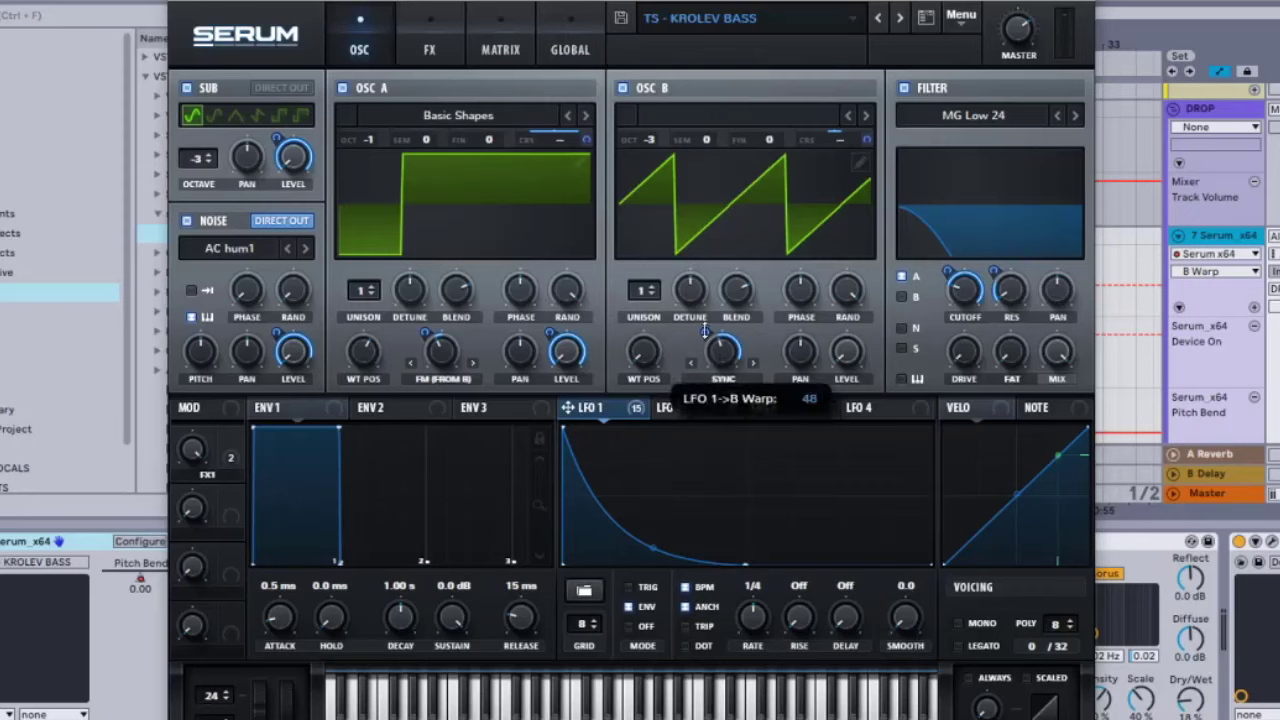
pyautogui.click(437, 358)
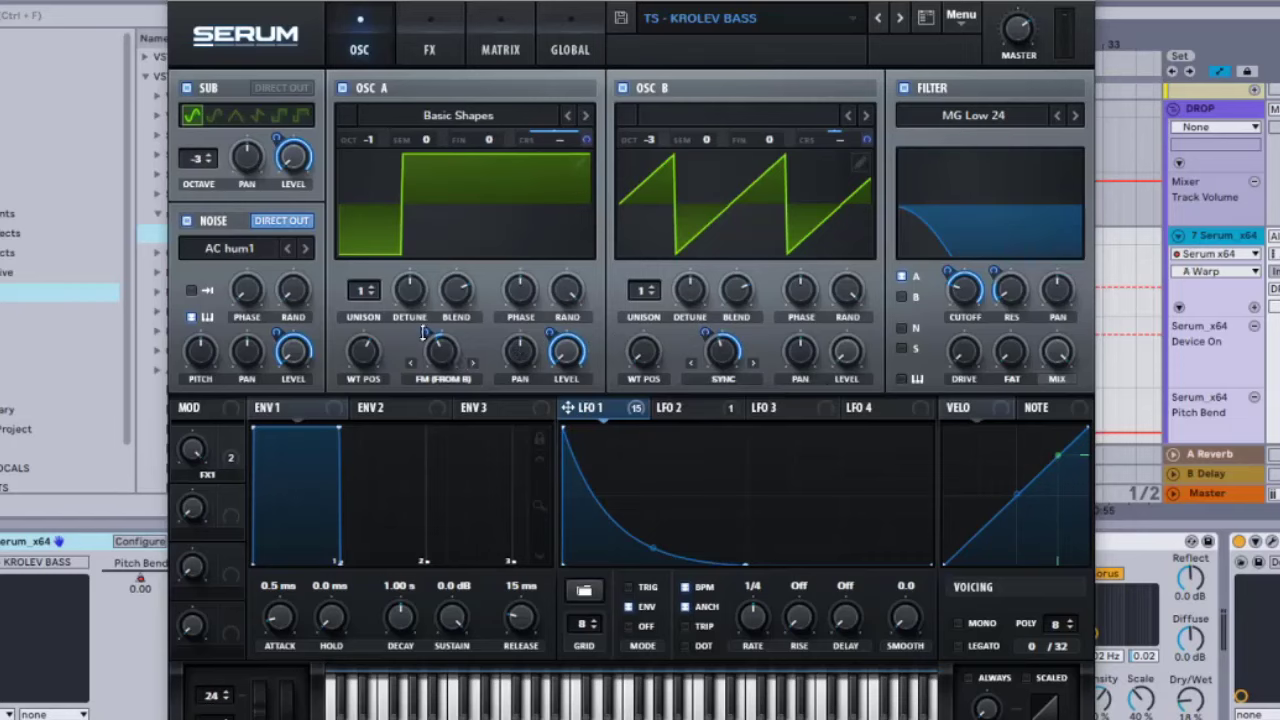
pyautogui.moveTo(424, 333)
# Inspect the noise key tracking and the MG Low 24 filter's cutoff and resonance with their LFO 1 modulation
pyautogui.moveTo(277, 137)
pyautogui.click(192, 318)
pyautogui.click(905, 89)
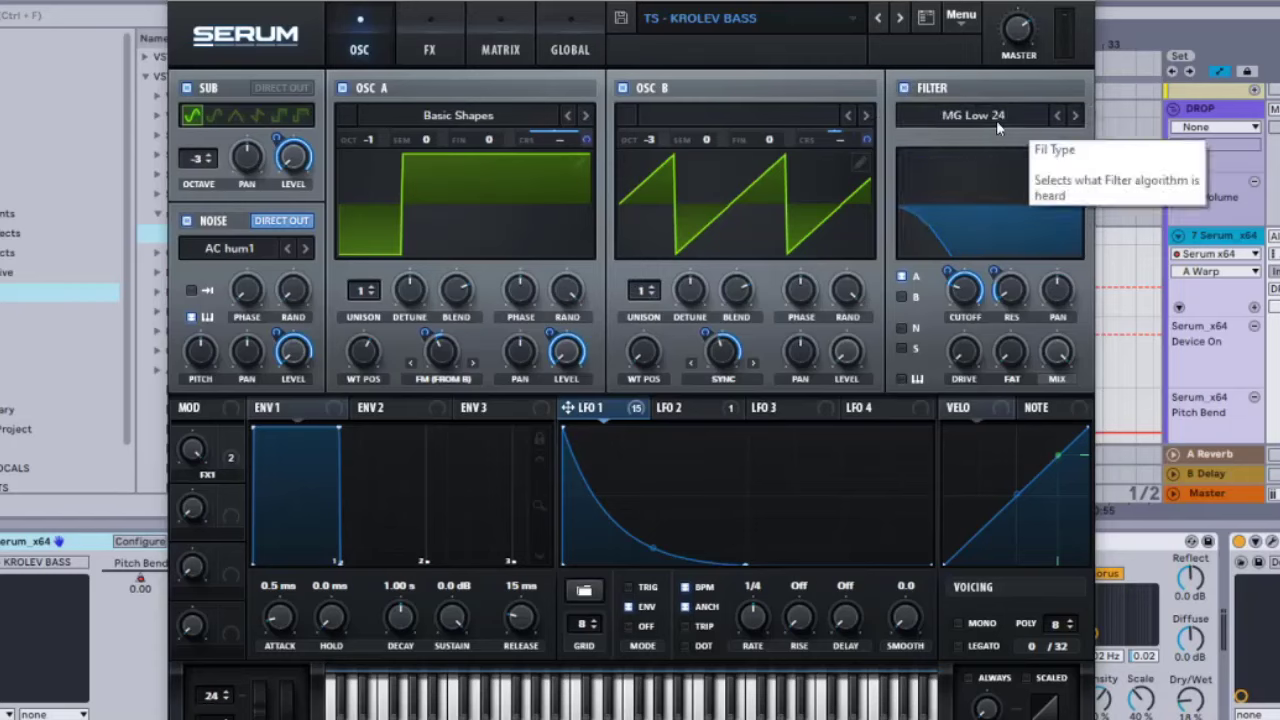
pyautogui.click(967, 300)
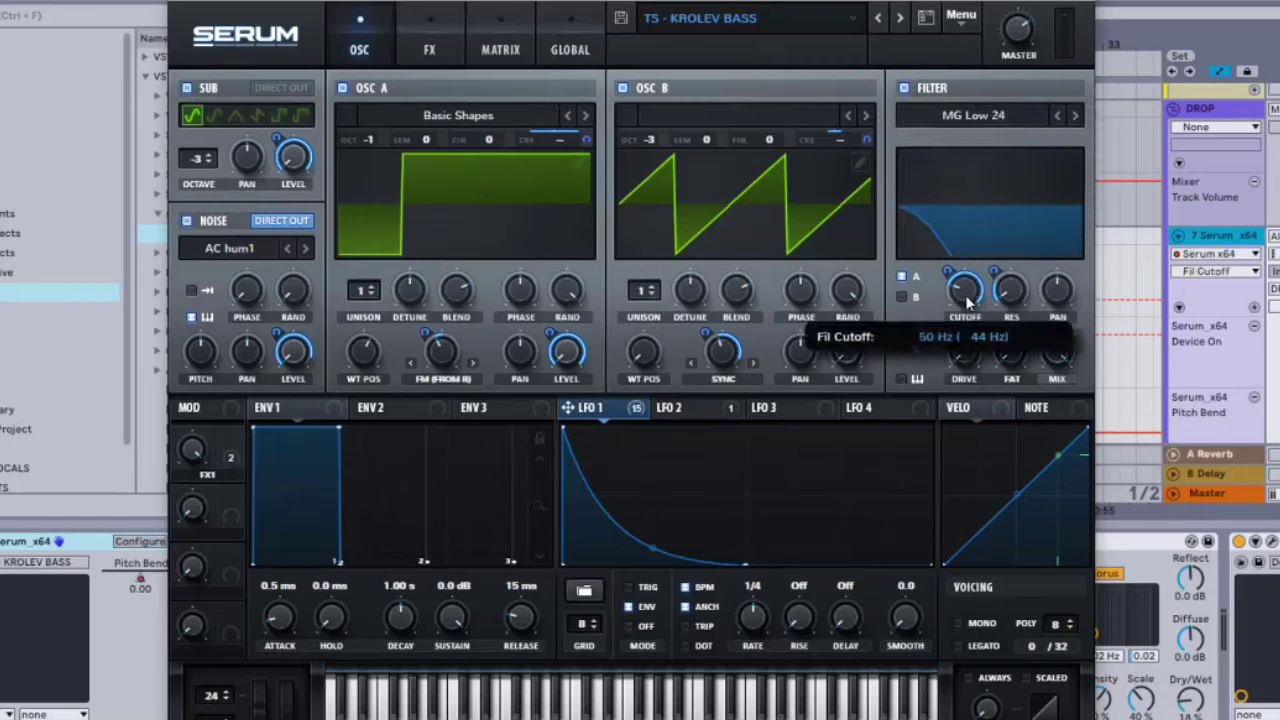
pyautogui.moveTo(567, 407); pyautogui.dragTo(960, 288)
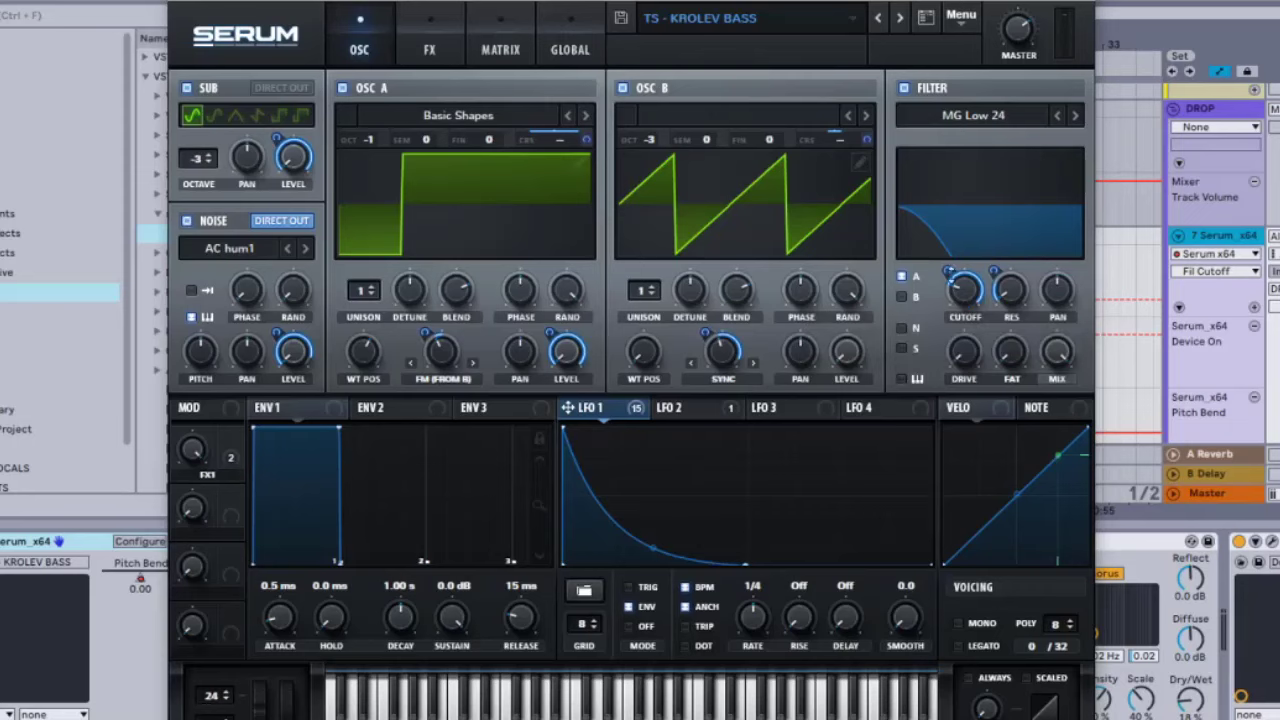
pyautogui.click(1018, 290)
pyautogui.moveTo(1018, 290); pyautogui.dragTo(1018, 276)
# Examine the LFO 2 curve and its master tune routing in the modulation matrix, including source, destination and amount
pyautogui.click(704, 405)
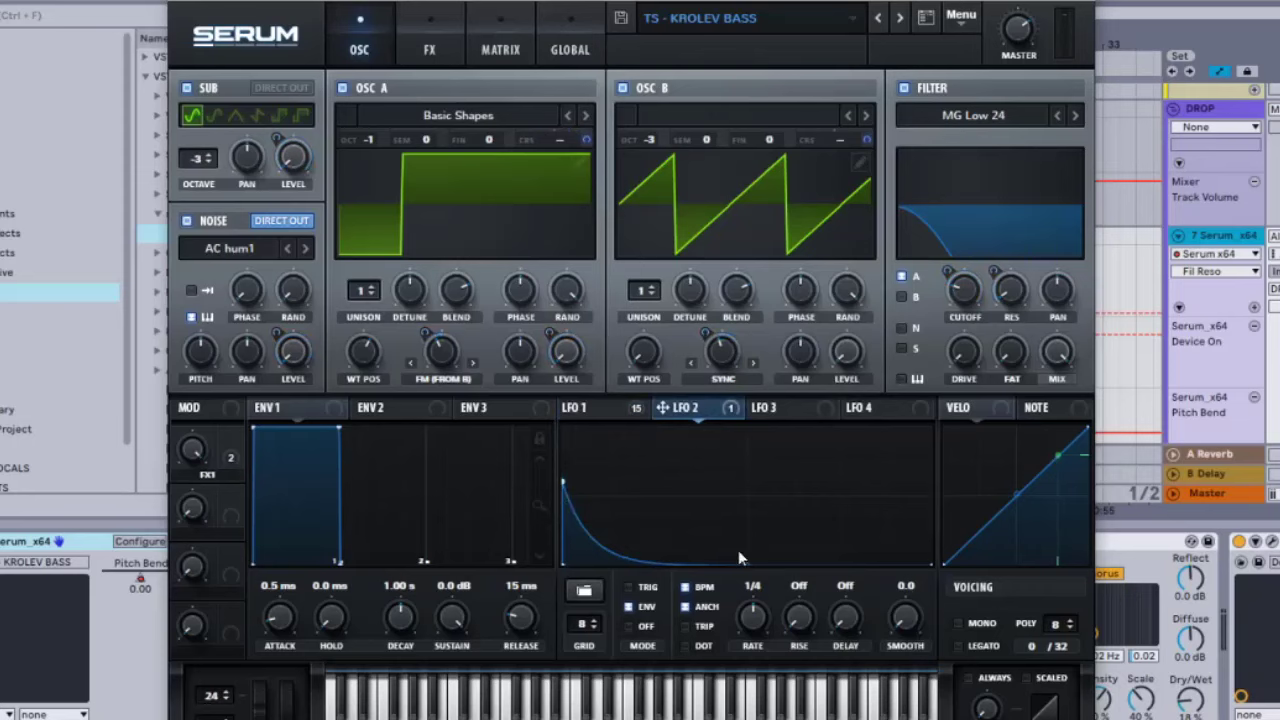
pyautogui.click(590, 409)
pyautogui.click(664, 410)
pyautogui.click(500, 49)
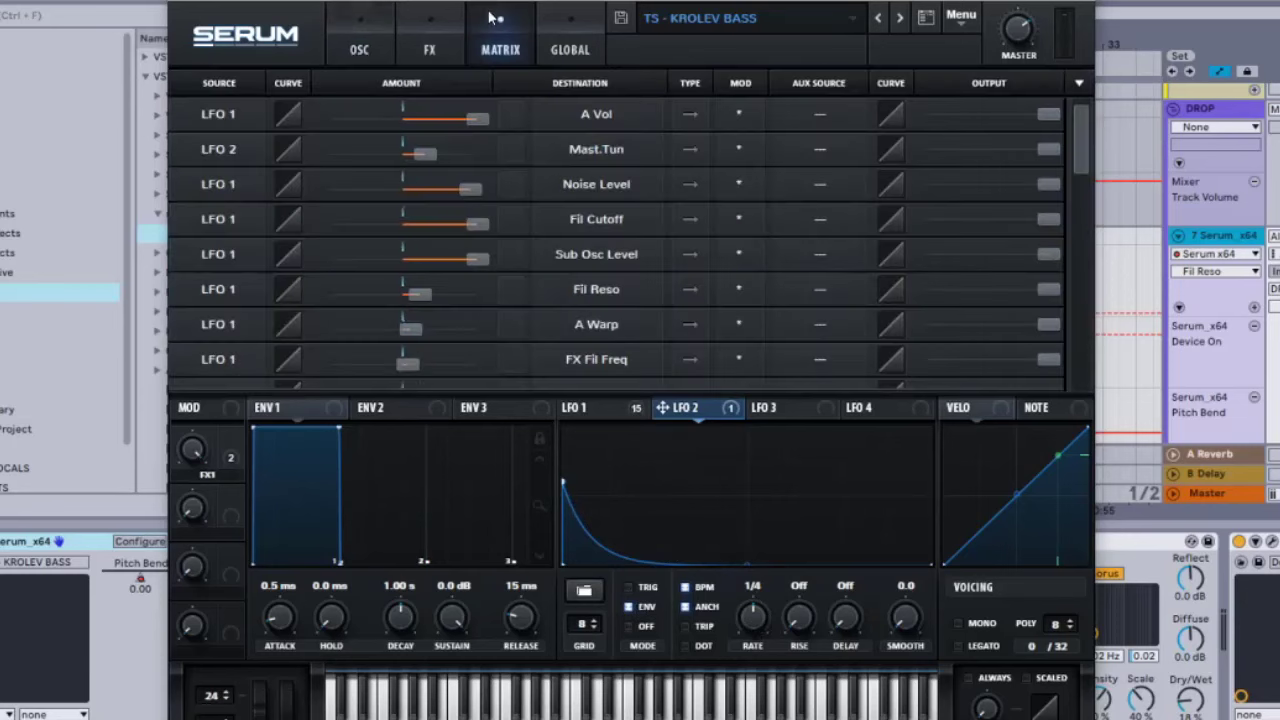
pyautogui.click(214, 152)
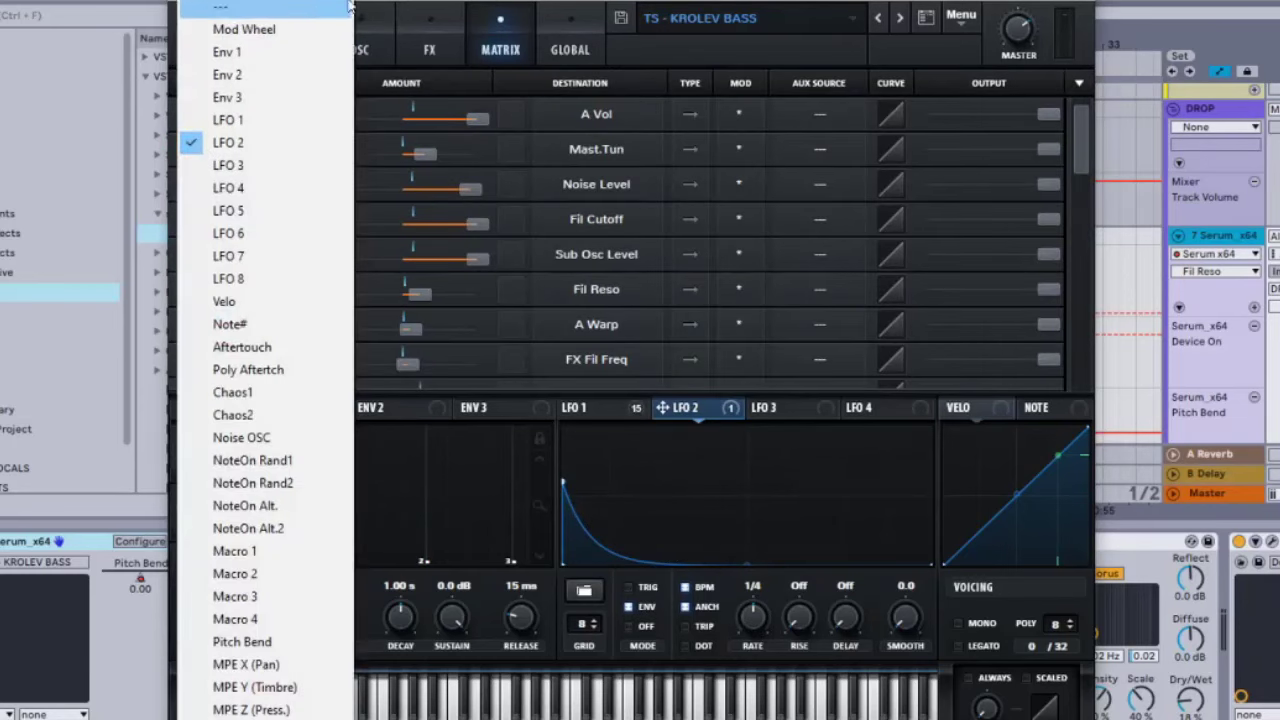
pyautogui.click(557, 253)
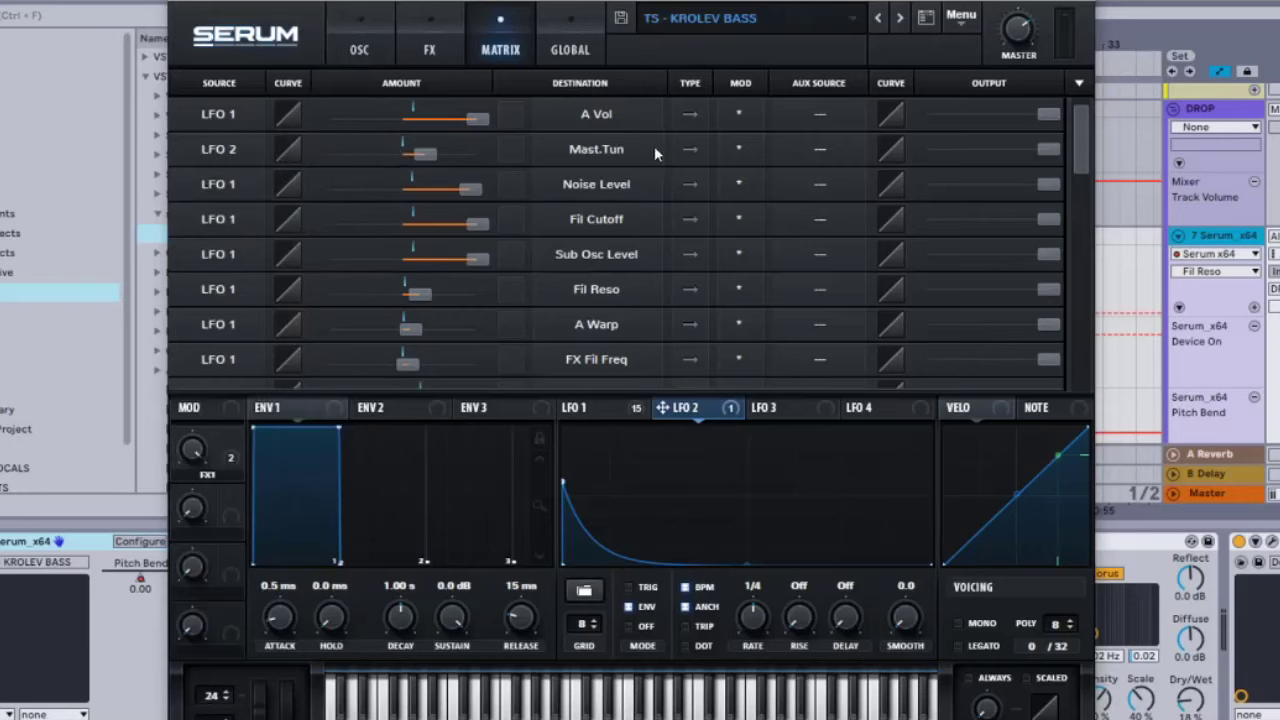
pyautogui.click(593, 151)
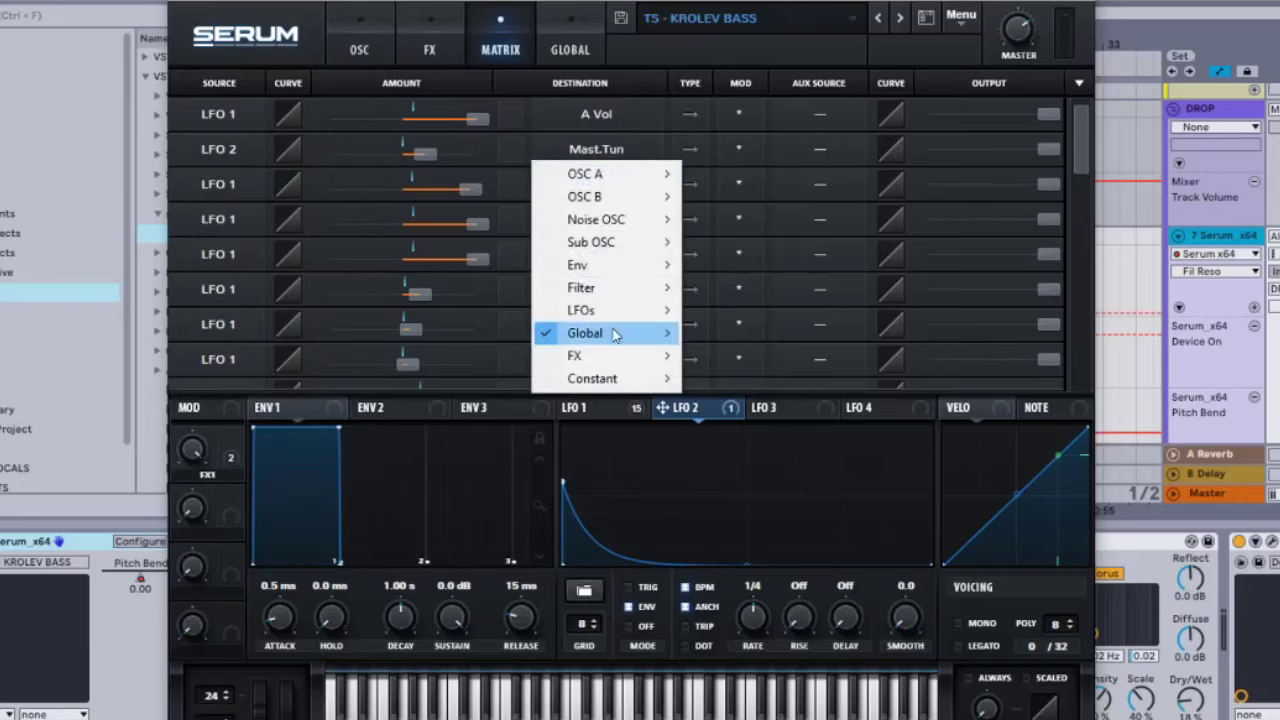
pyautogui.click(566, 6)
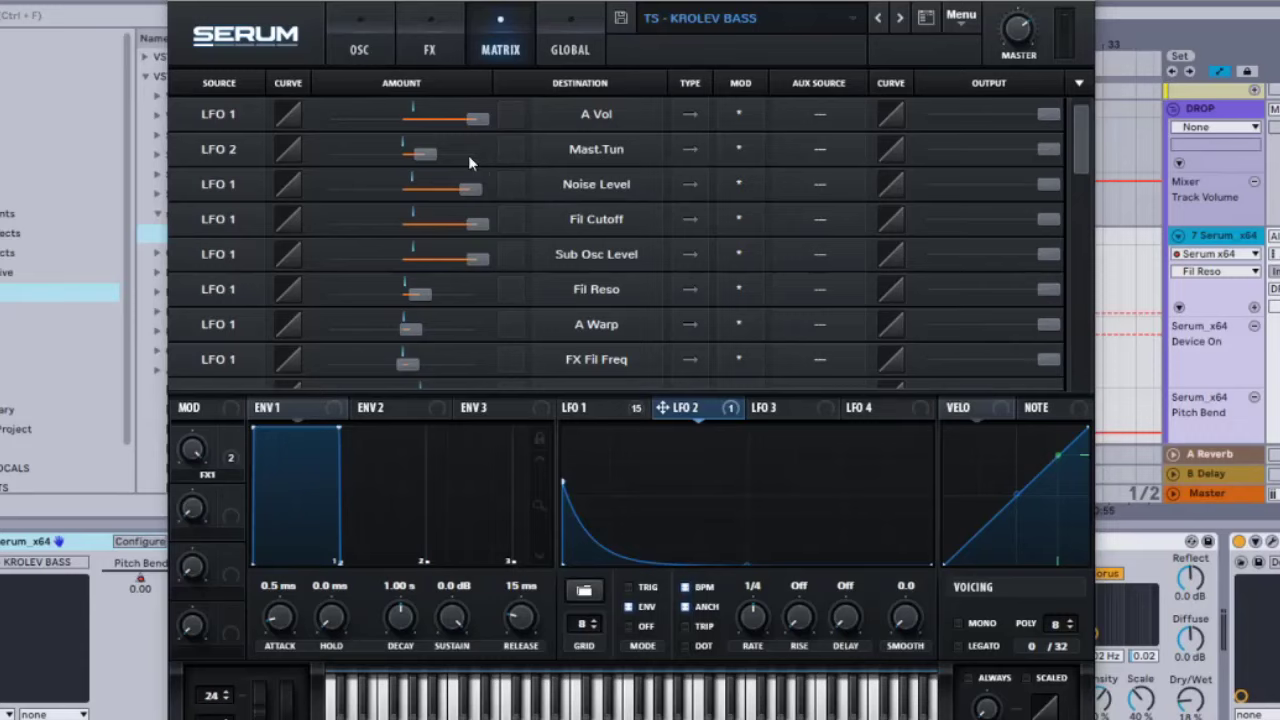
pyautogui.doubleClick(422, 150)
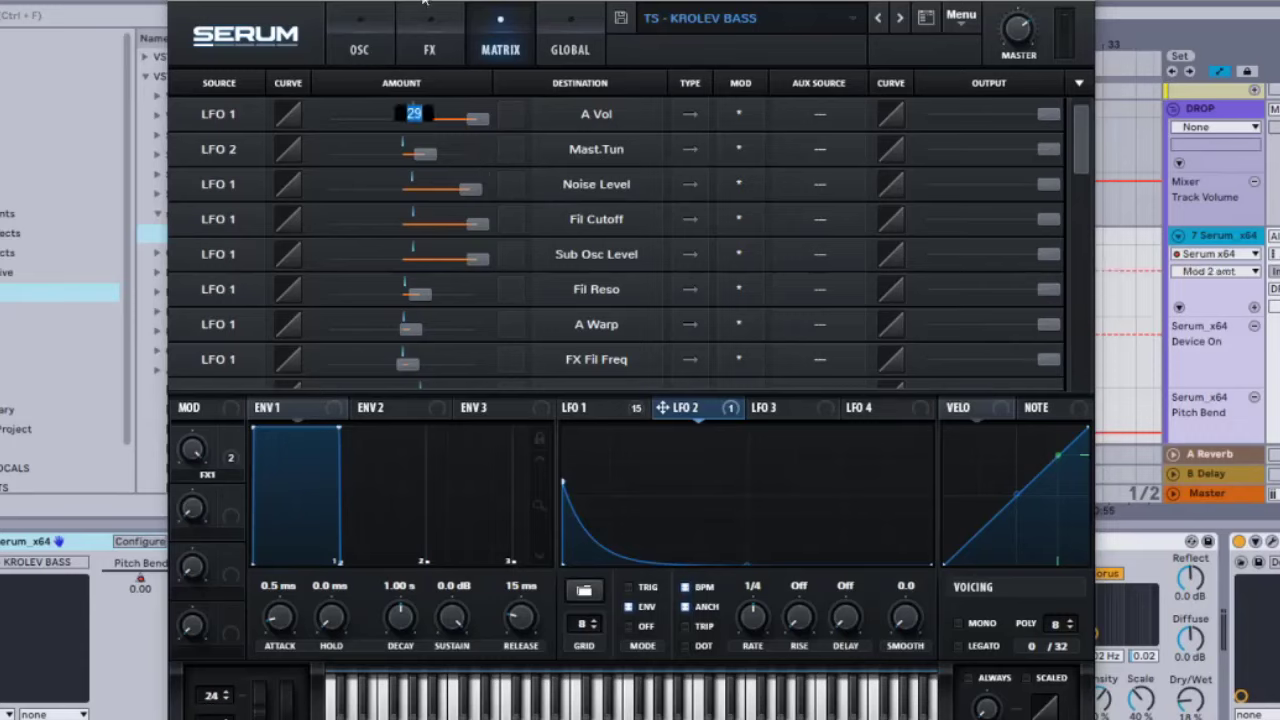
pyautogui.click(503, 142)
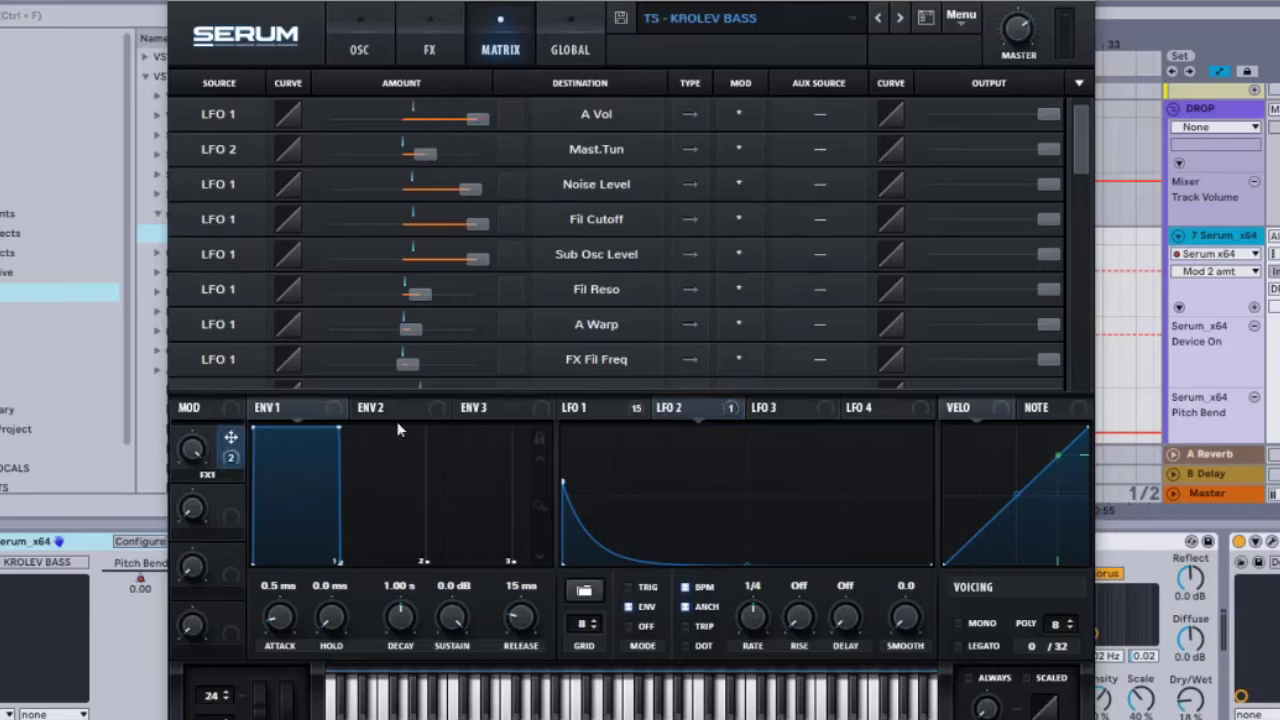
# Select LFO 1 and review the effects rack's Hyper/Dimension mix and size settings and the Distortion drive
pyautogui.click(598, 412)
pyautogui.click(420, 49)
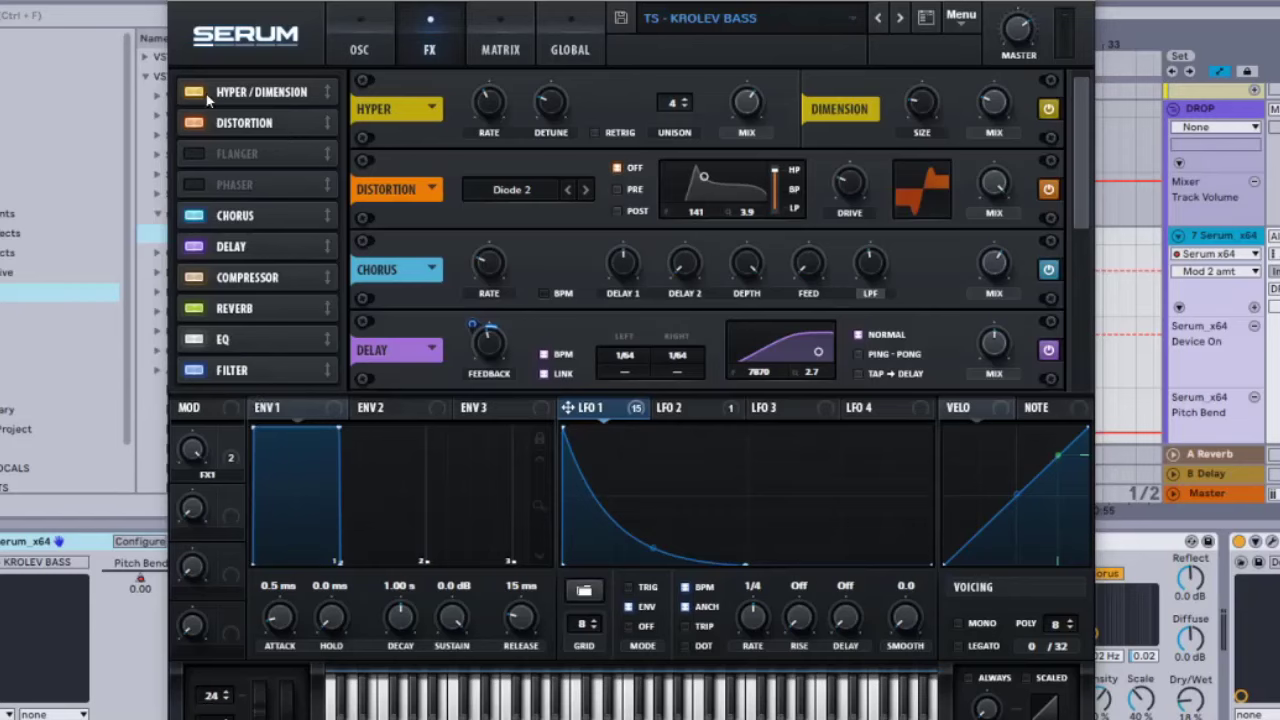
pyautogui.click(985, 105)
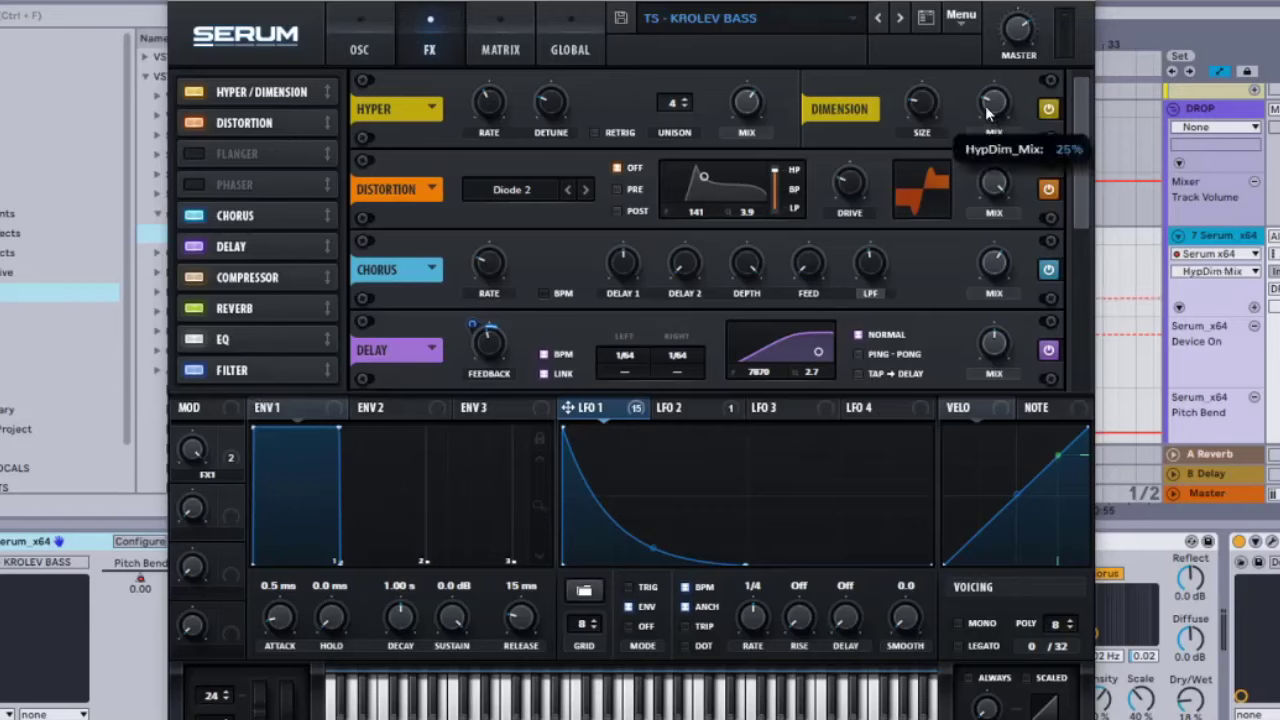
pyautogui.click(918, 106)
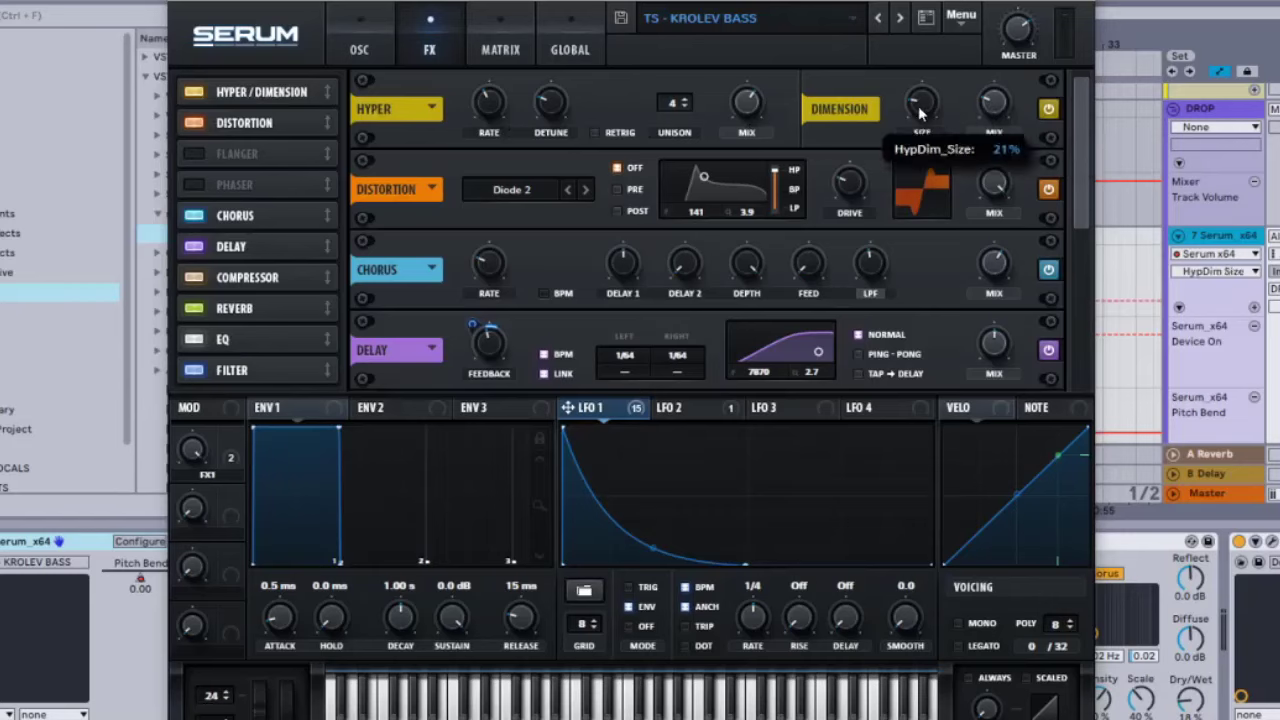
pyautogui.click(737, 105)
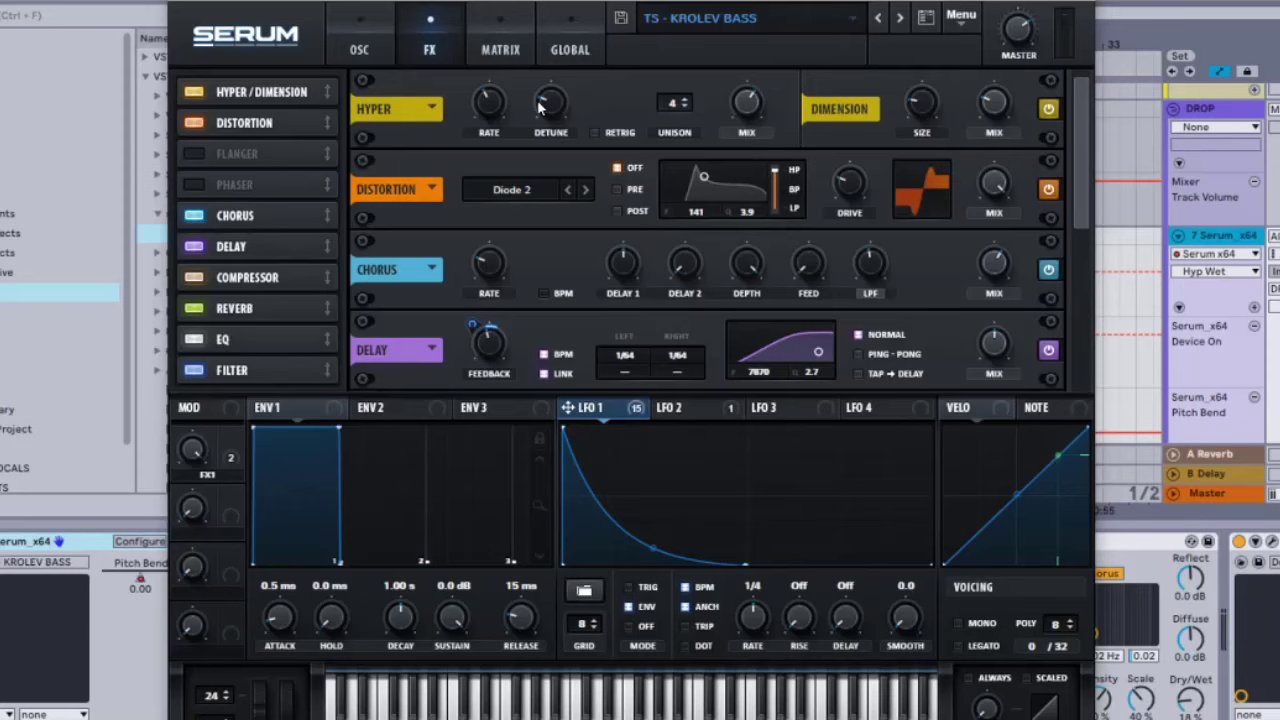
pyautogui.click(222, 124)
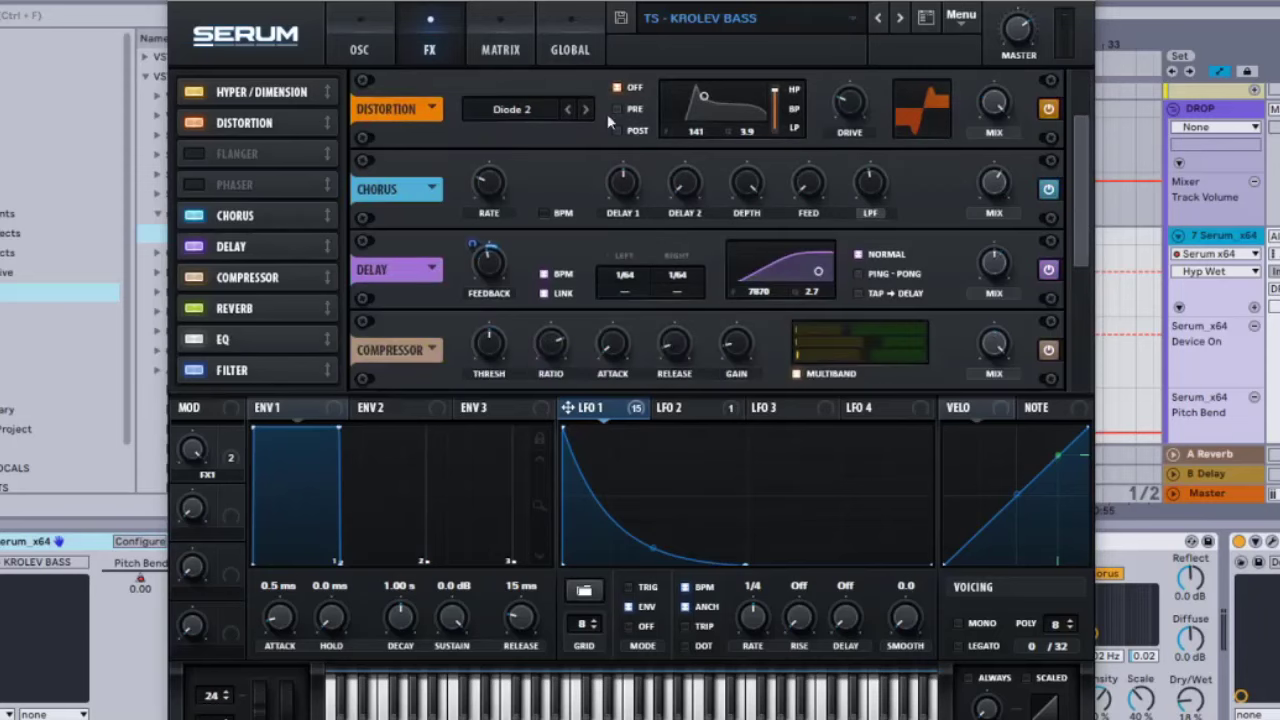
pyautogui.click(858, 114)
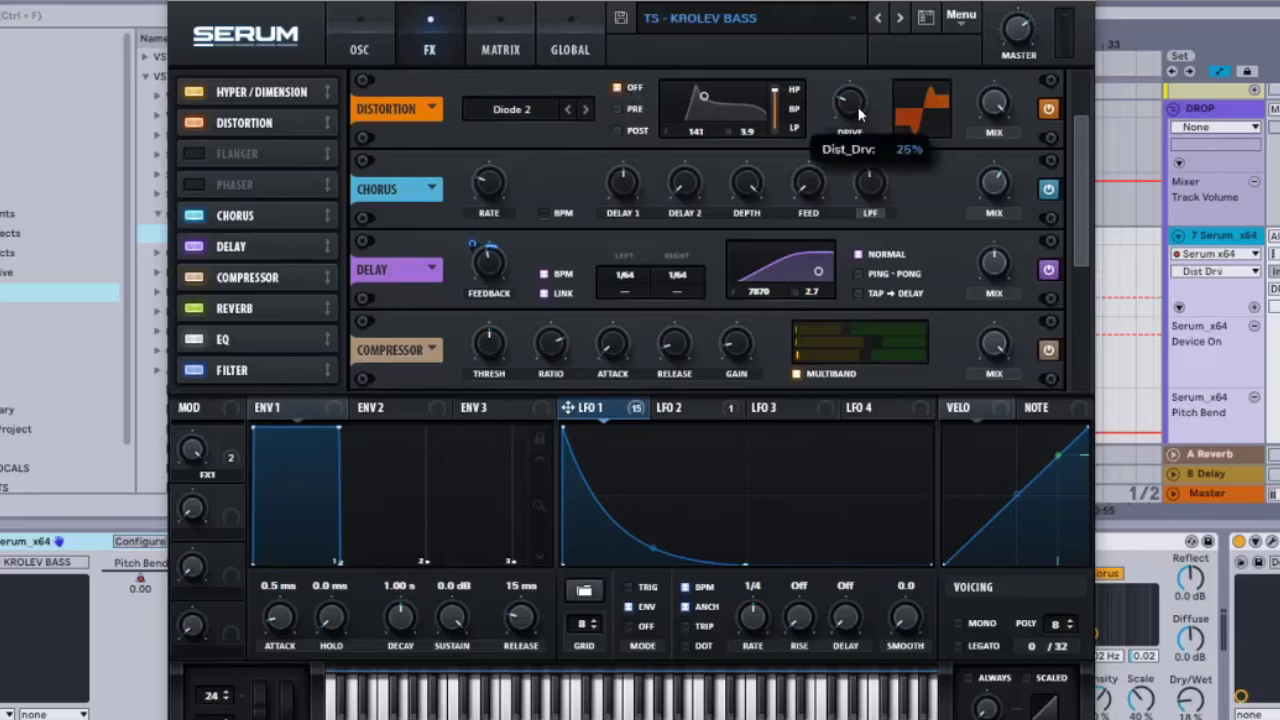
# Inspect the Chorus effect's mix, low-pass filter, feedback, depth and both delay settings
pyautogui.click(243, 220)
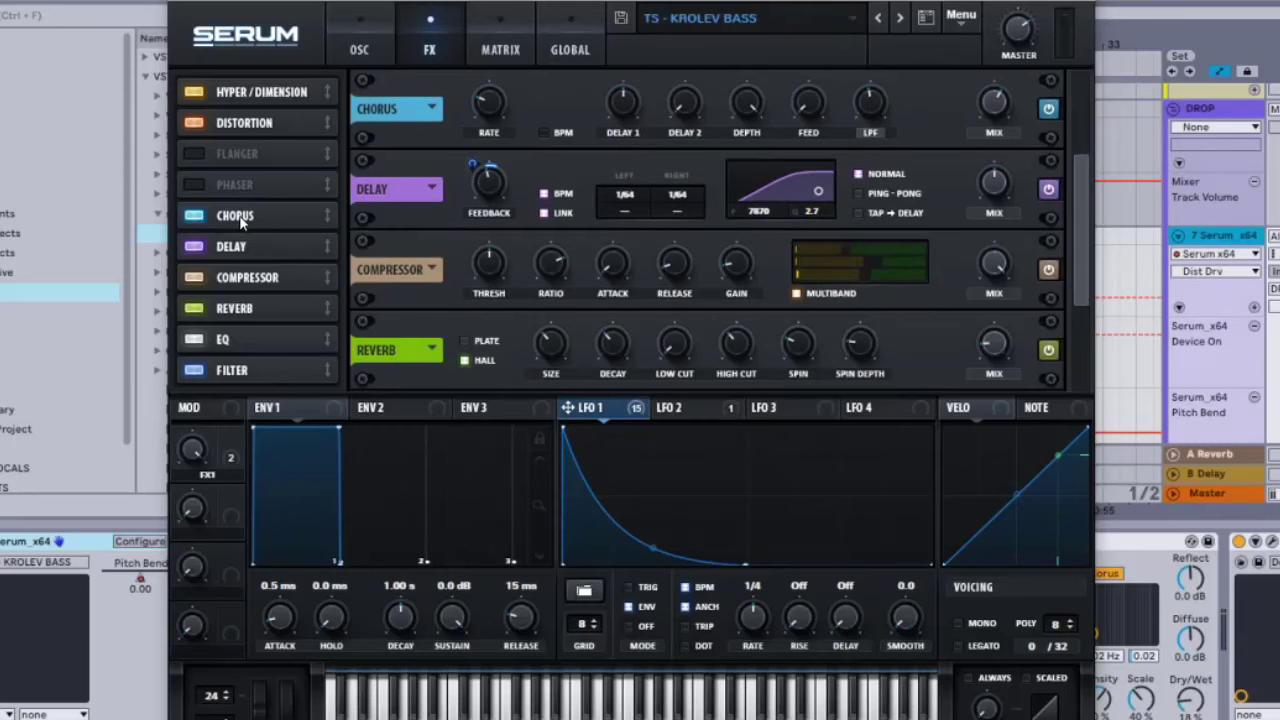
pyautogui.click(985, 114)
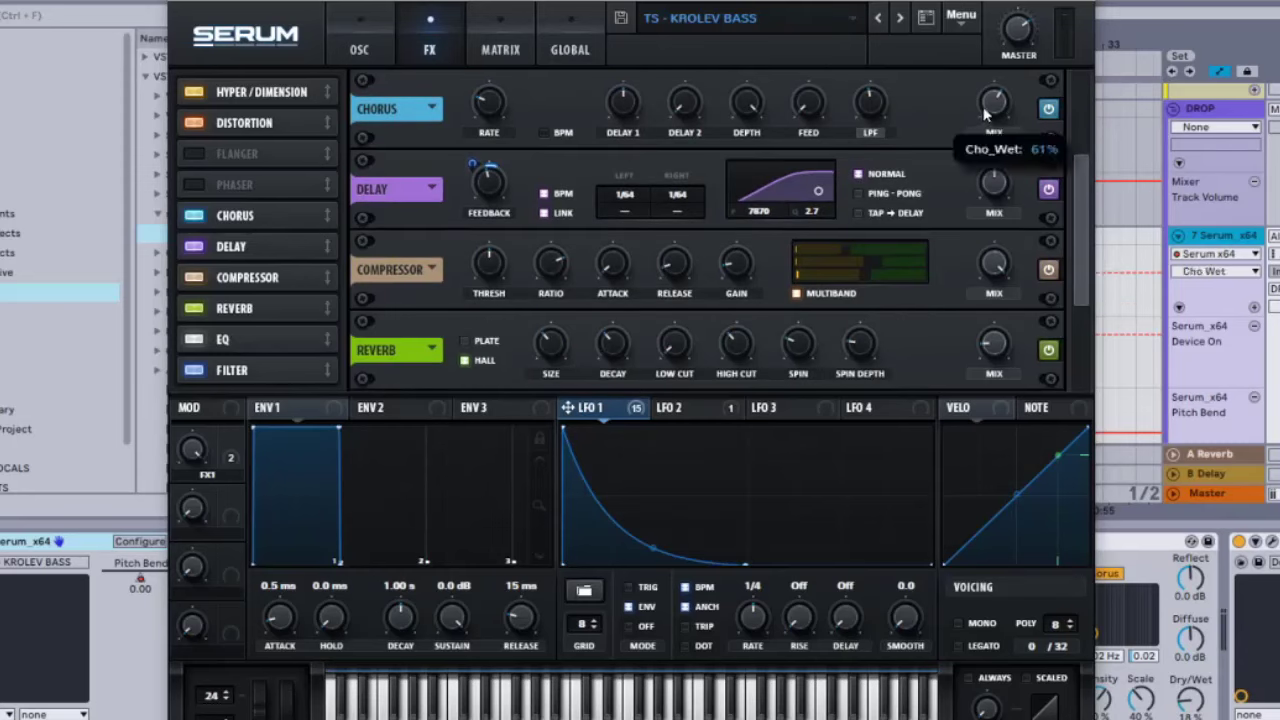
pyautogui.click(874, 117)
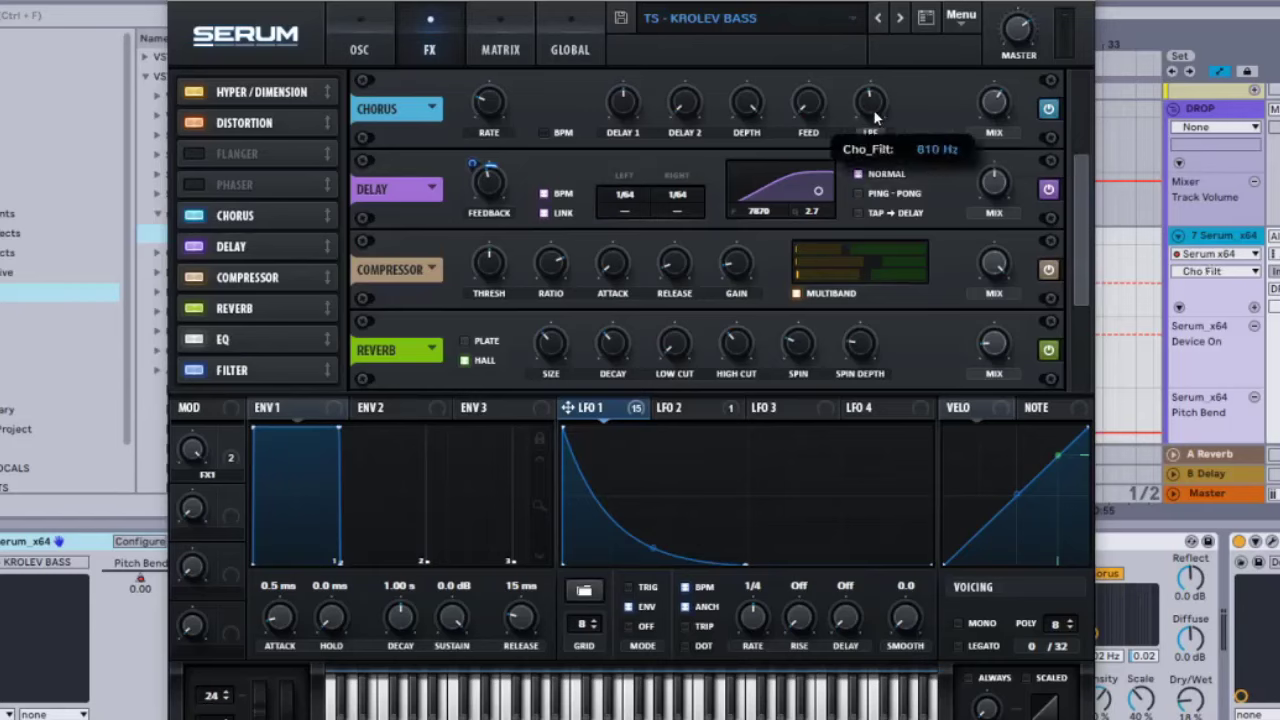
pyautogui.click(814, 111)
pyautogui.click(747, 111)
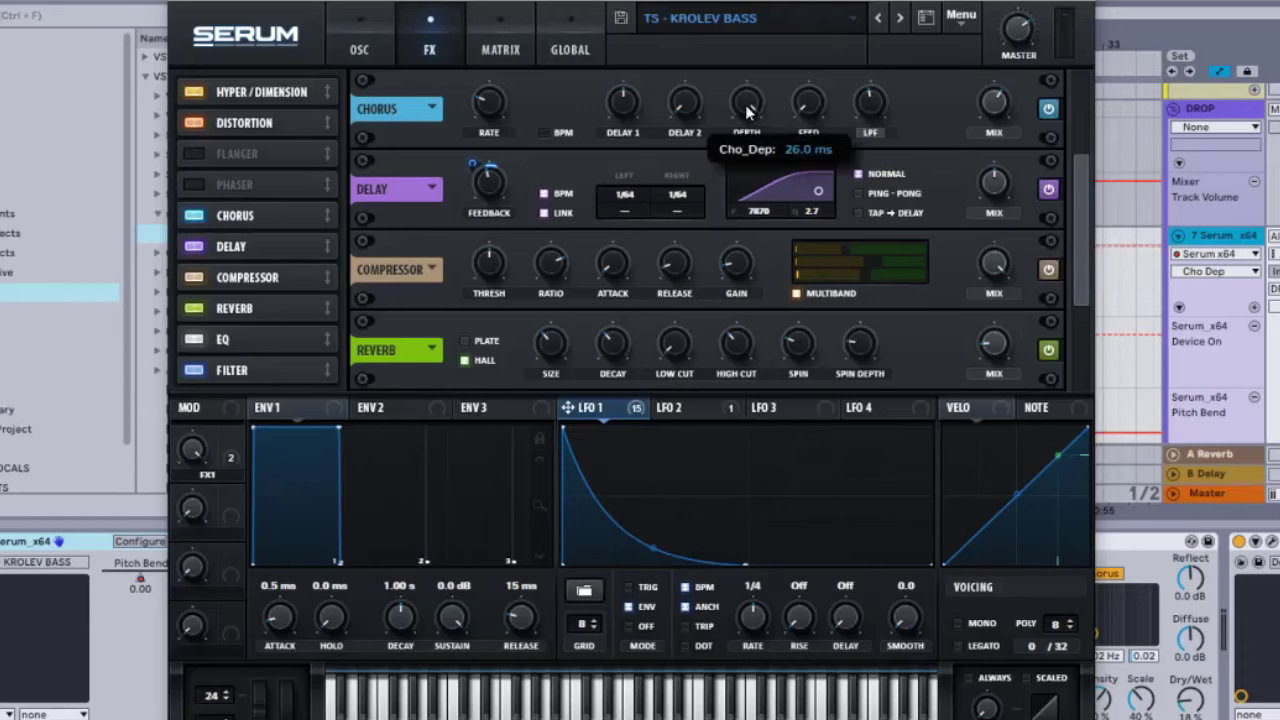
pyautogui.click(693, 108)
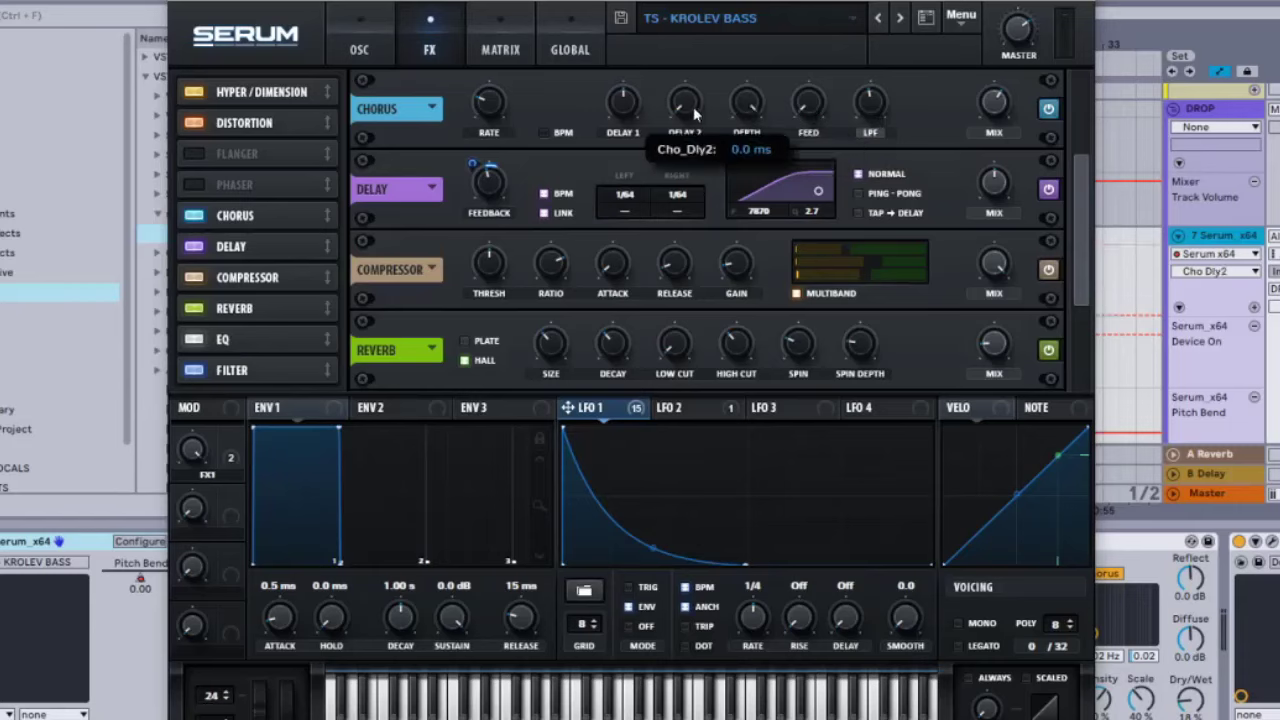
pyautogui.click(620, 103)
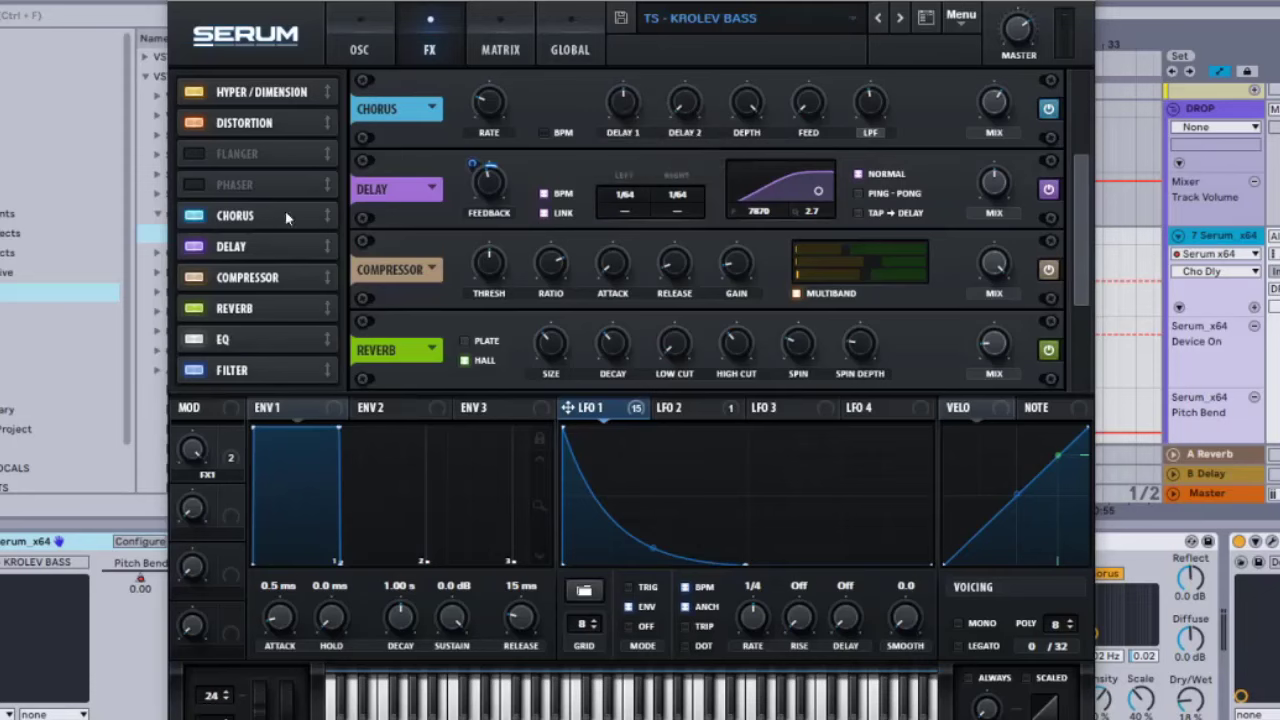
# Inspect the Delay effect's feedback, filter frequency and mix, and look at the Compressor's multiband levels
pyautogui.click(236, 248)
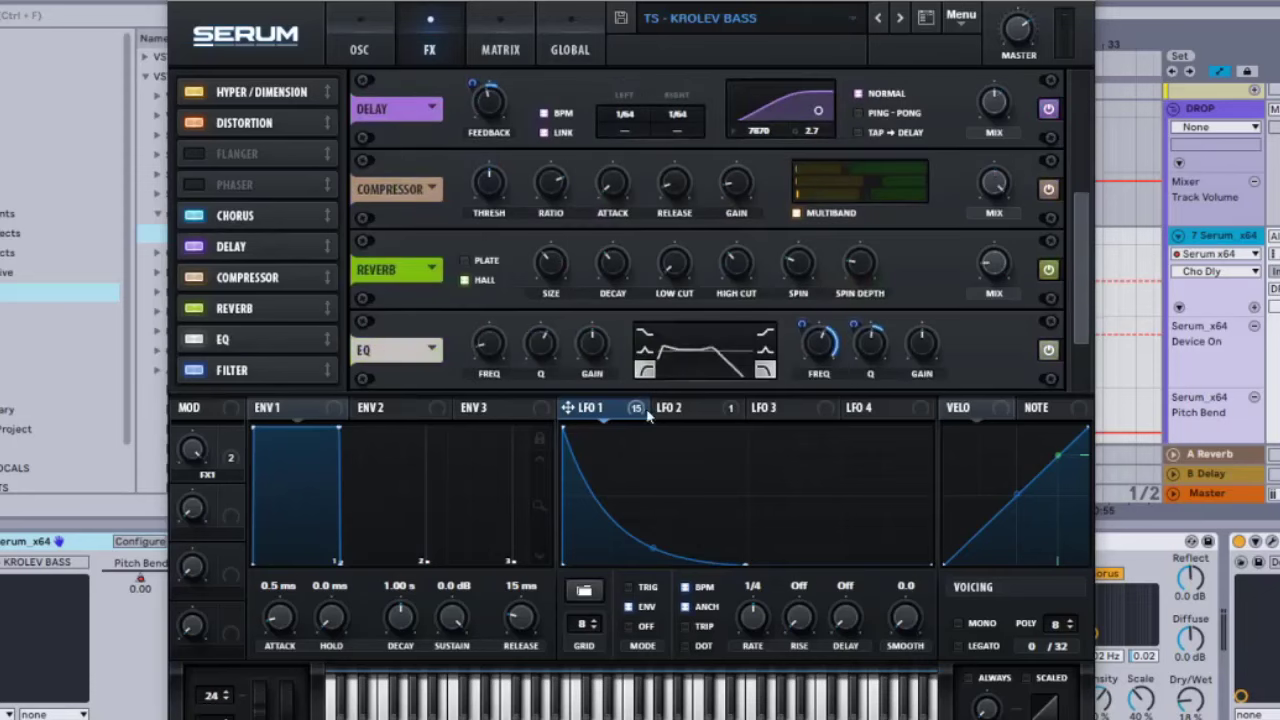
pyautogui.click(485, 110)
pyautogui.moveTo(472, 80)
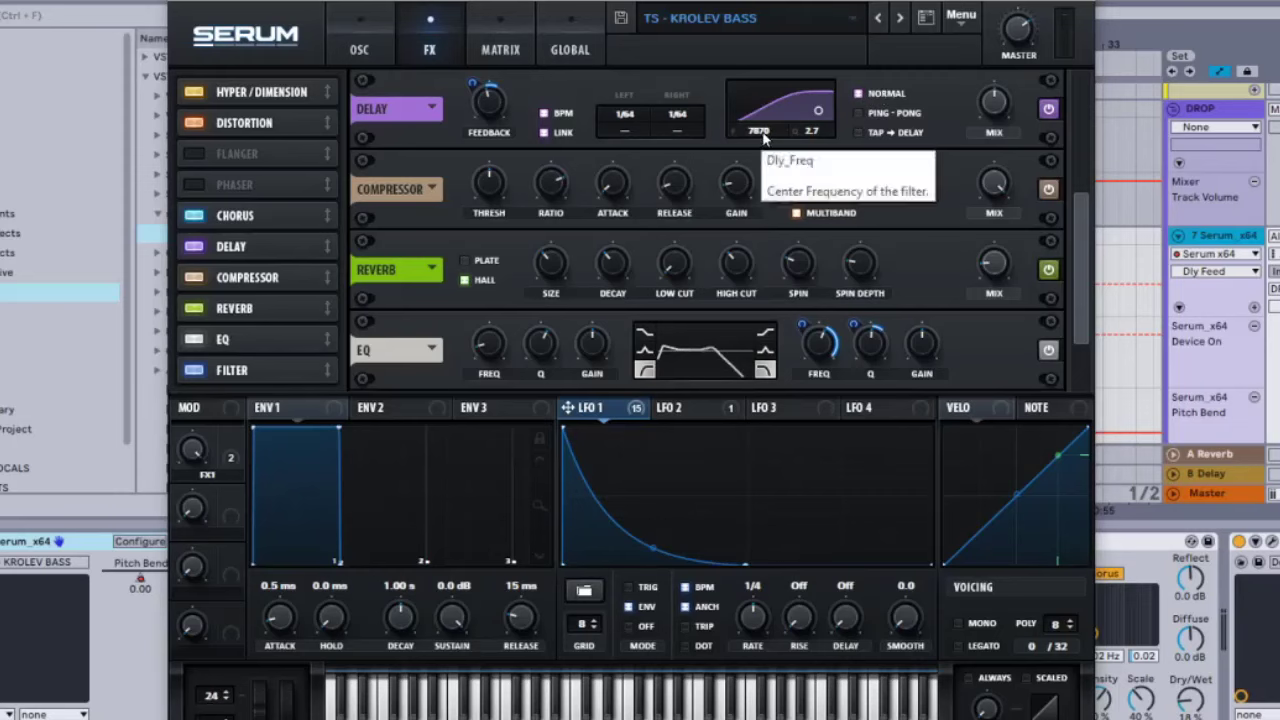
pyautogui.click(994, 103)
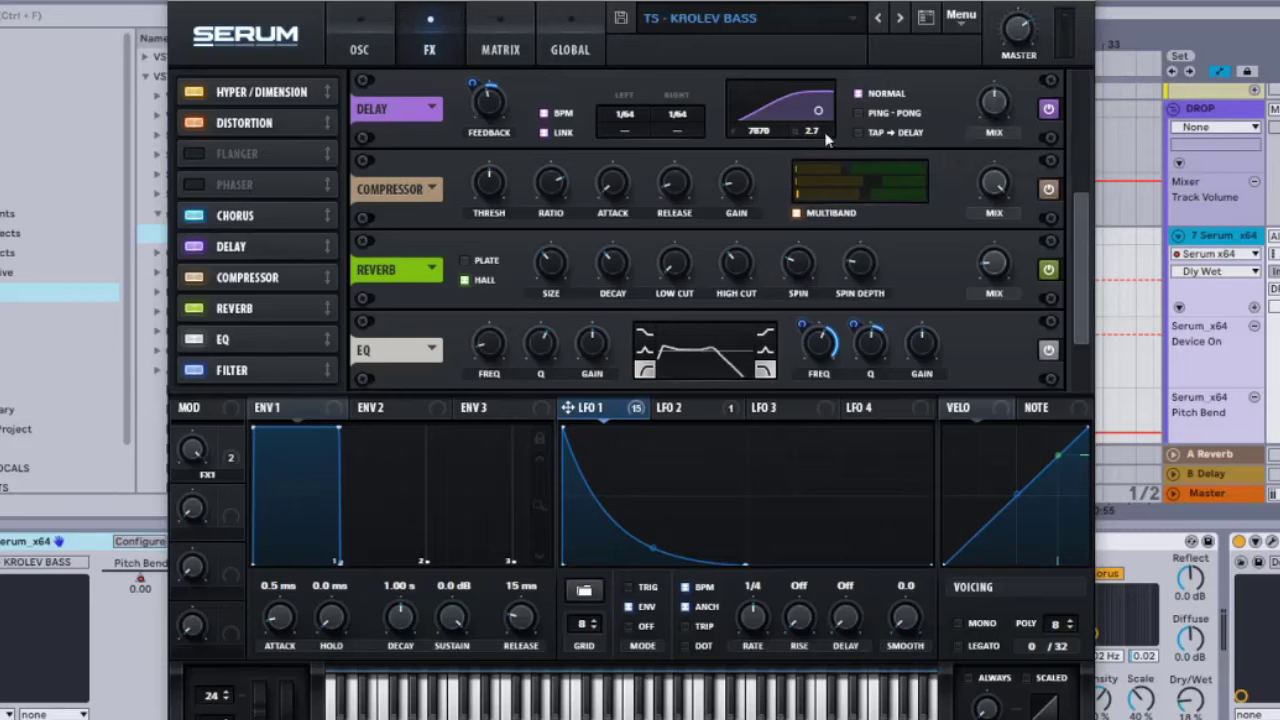
pyautogui.scroll(-1, 254, 284)
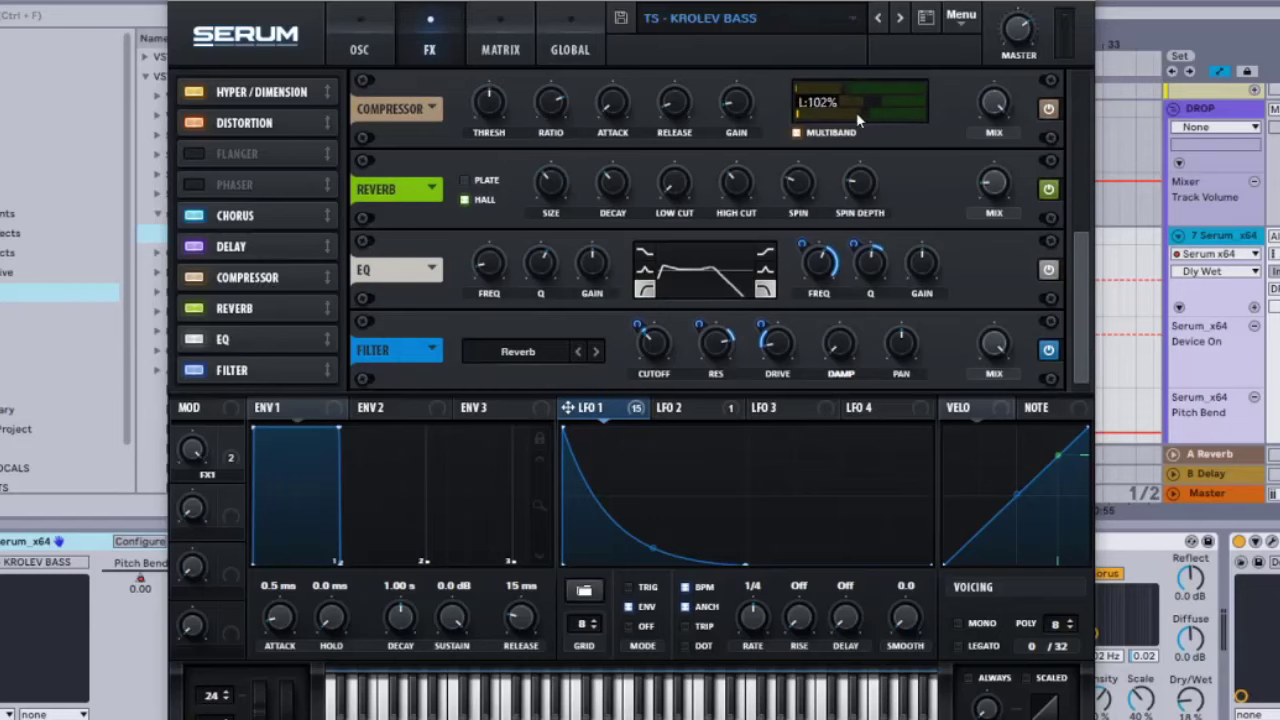
# Inspect the Compressor effect's attack and release, and the Reverb effect's mix and decay
pyautogui.click(611, 104)
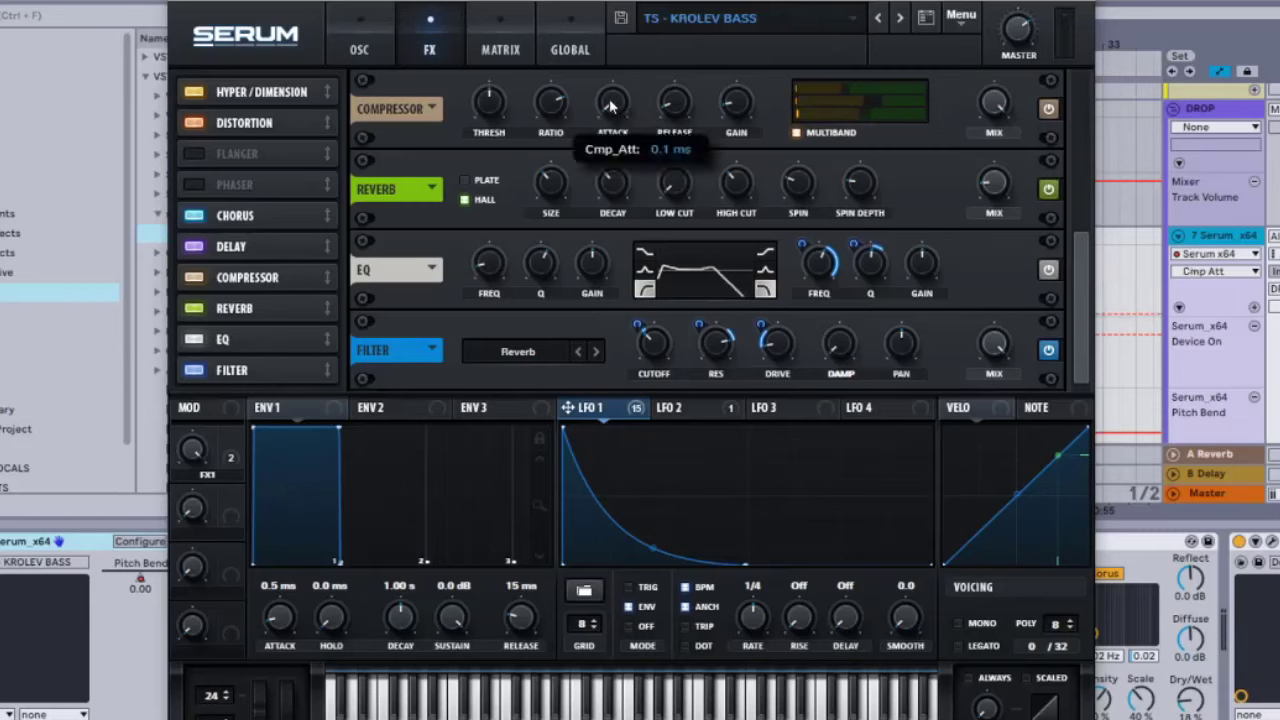
pyautogui.rightClick(611, 104)
pyautogui.click(582, 85)
pyautogui.click(676, 106)
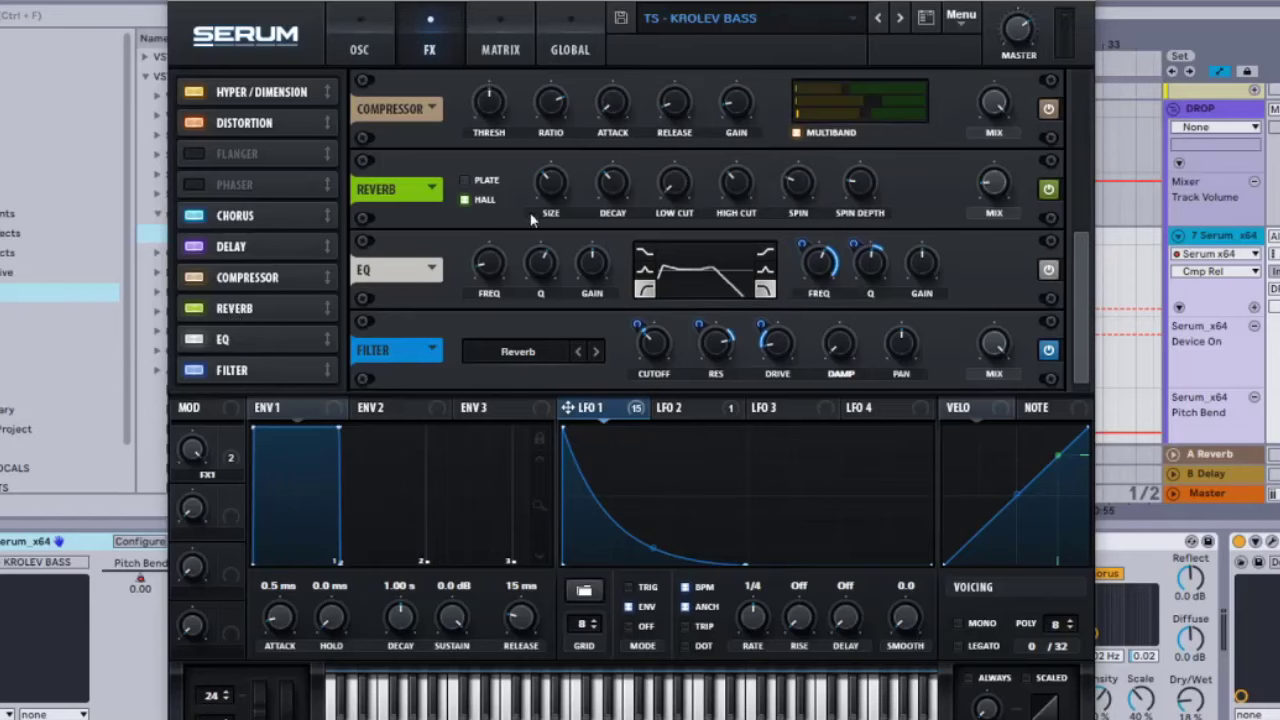
pyautogui.click(995, 186)
pyautogui.click(609, 186)
# Inspect the EQ effect's low-band frequency and Q, and the high band's frequency and Q with their LFO 1 modulation amounts
pyautogui.click(488, 266)
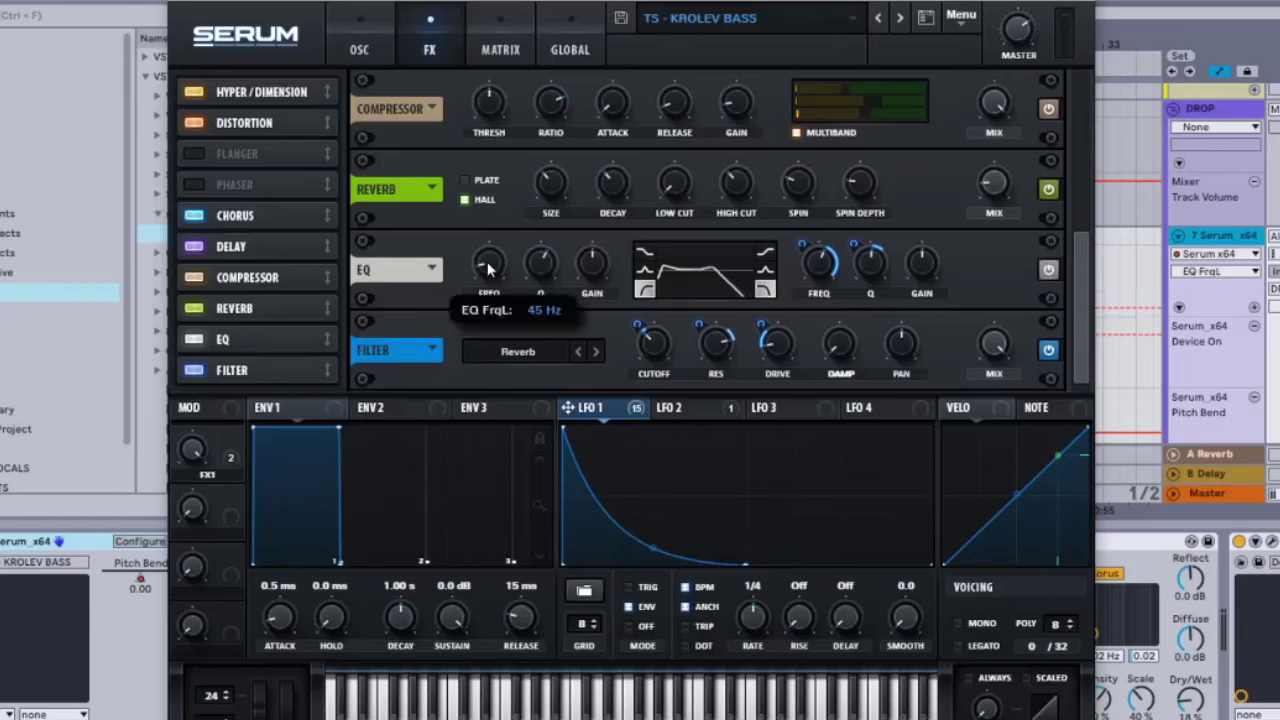
pyautogui.click(538, 262)
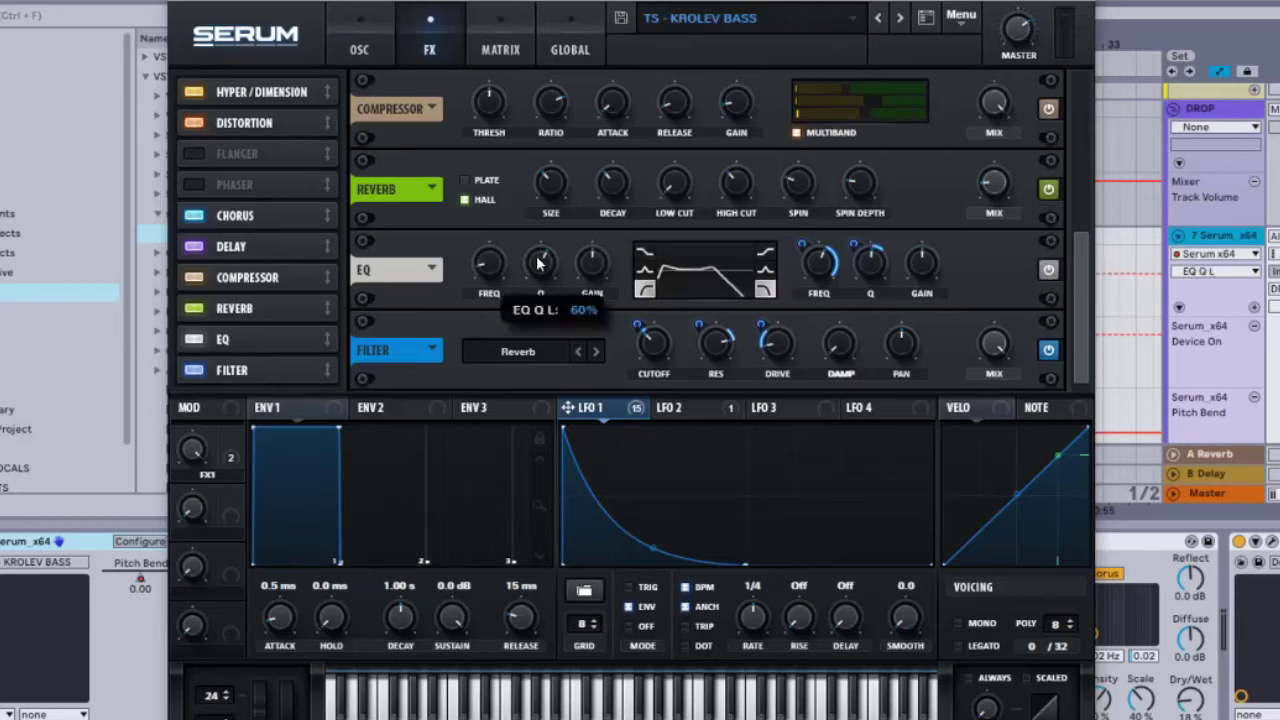
pyautogui.click(820, 268)
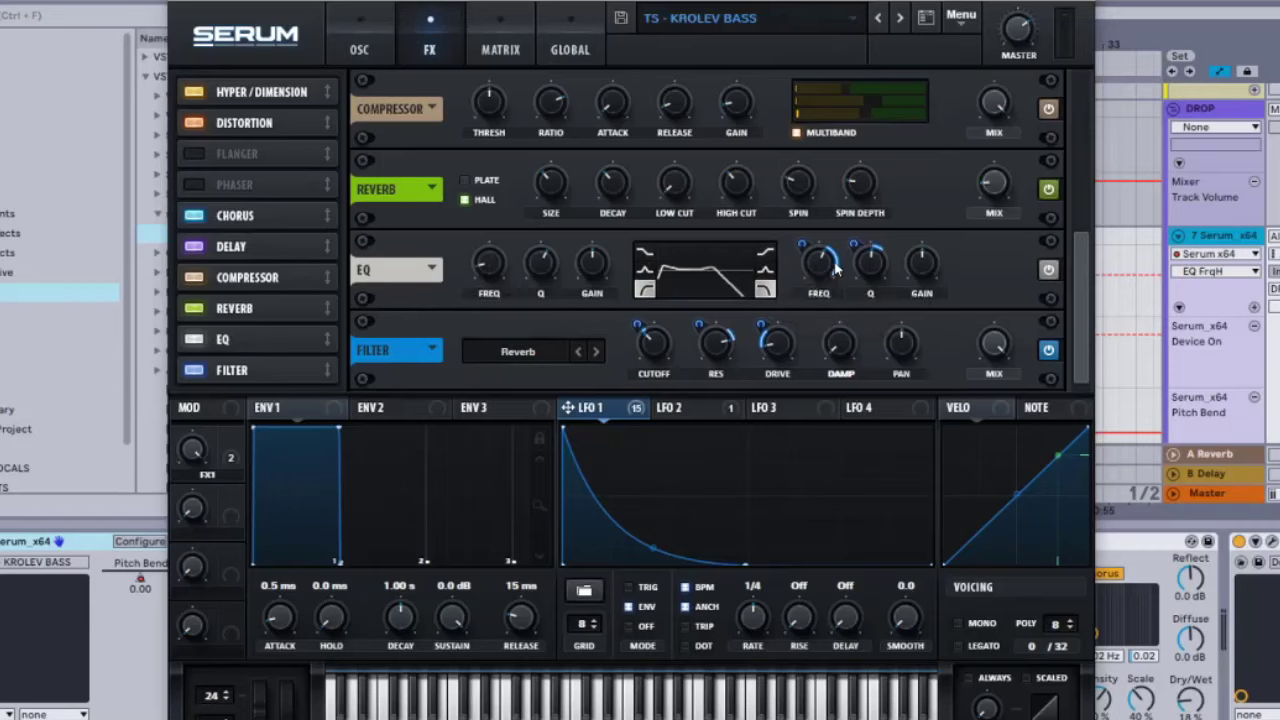
pyautogui.moveTo(798, 245); pyautogui.dragTo(798, 238)
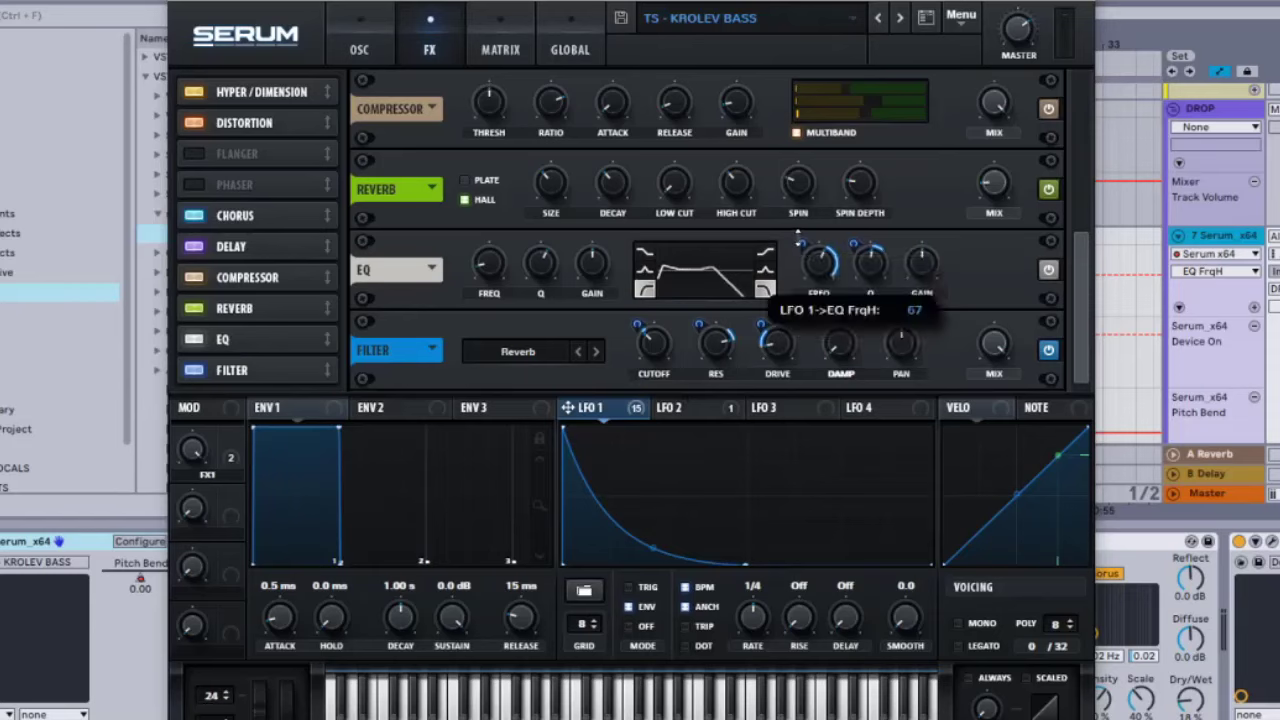
pyautogui.click(876, 268)
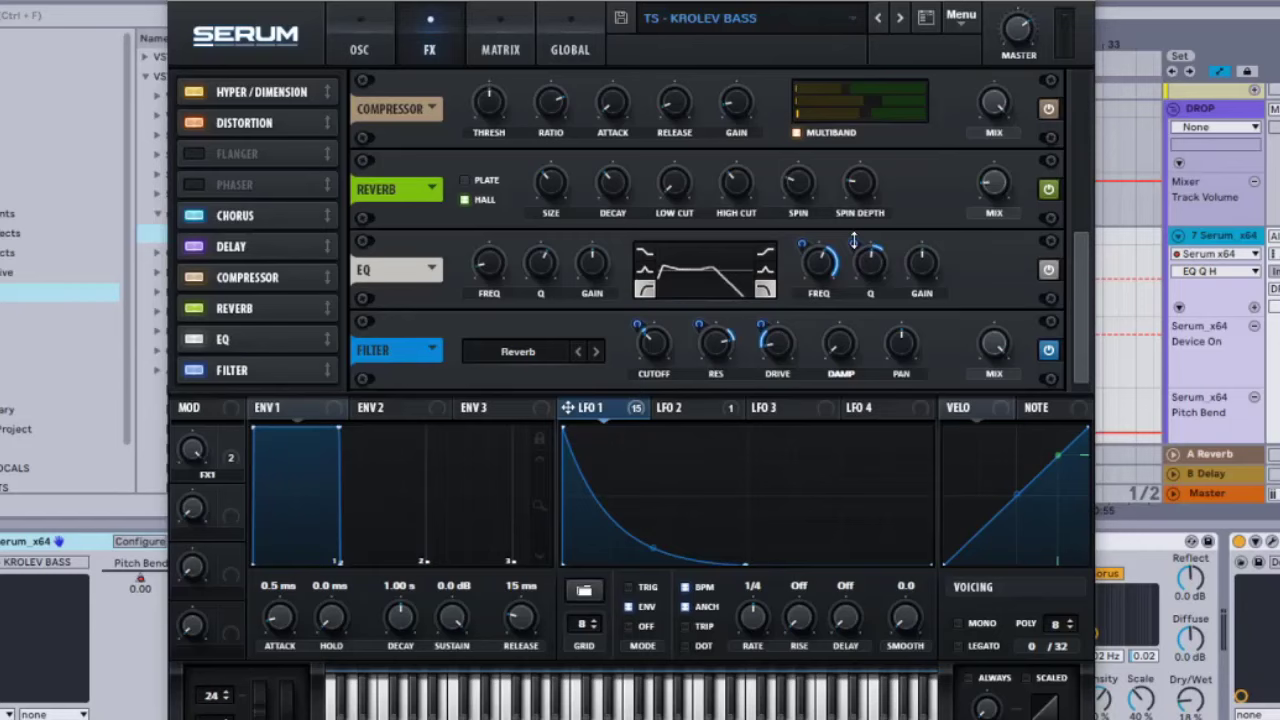
pyautogui.moveTo(854, 240)
# Inspect the Filter effect's cutoff, resonance and drive along with the LFO 1 modulation amount on each
pyautogui.click(658, 348)
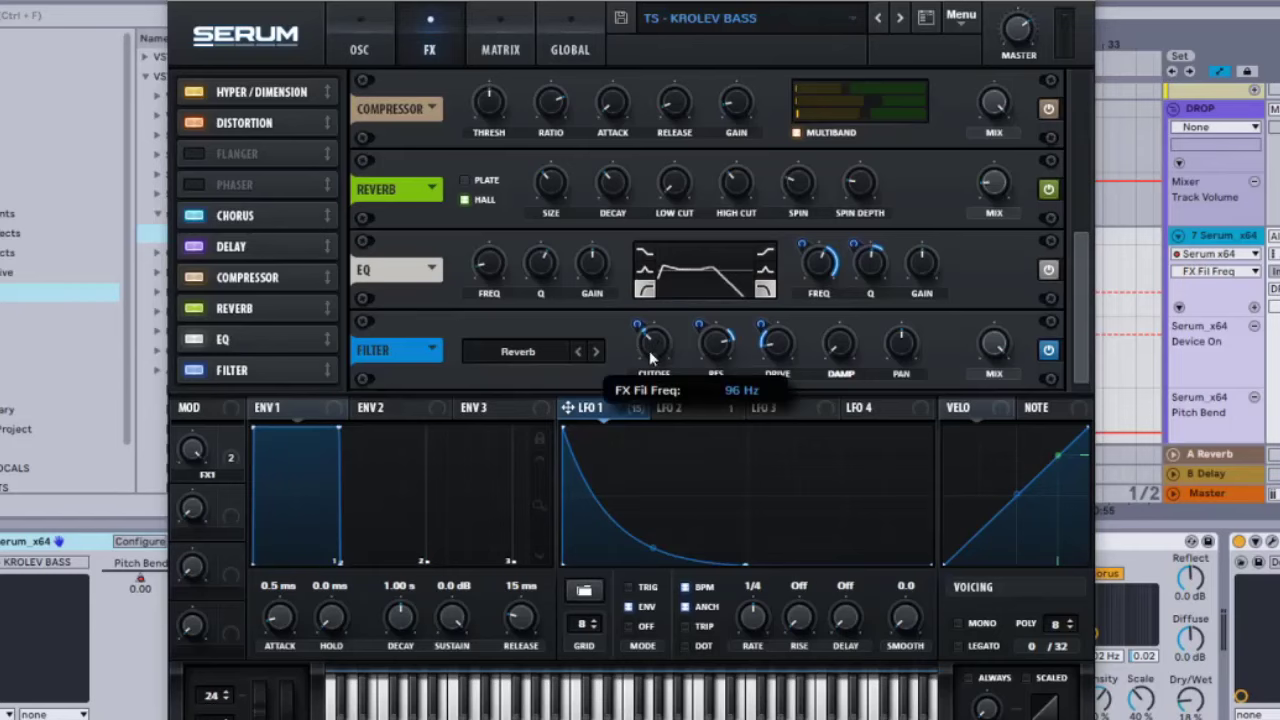
pyautogui.moveTo(637, 320)
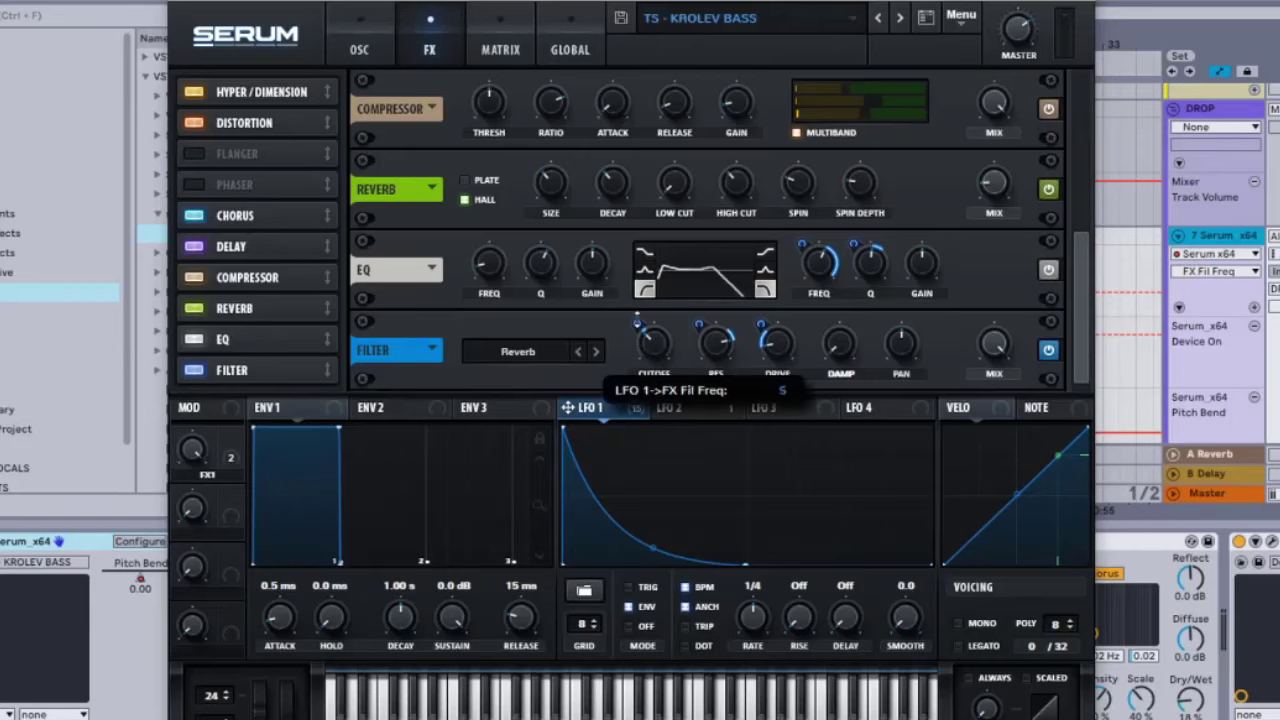
pyautogui.click(720, 345)
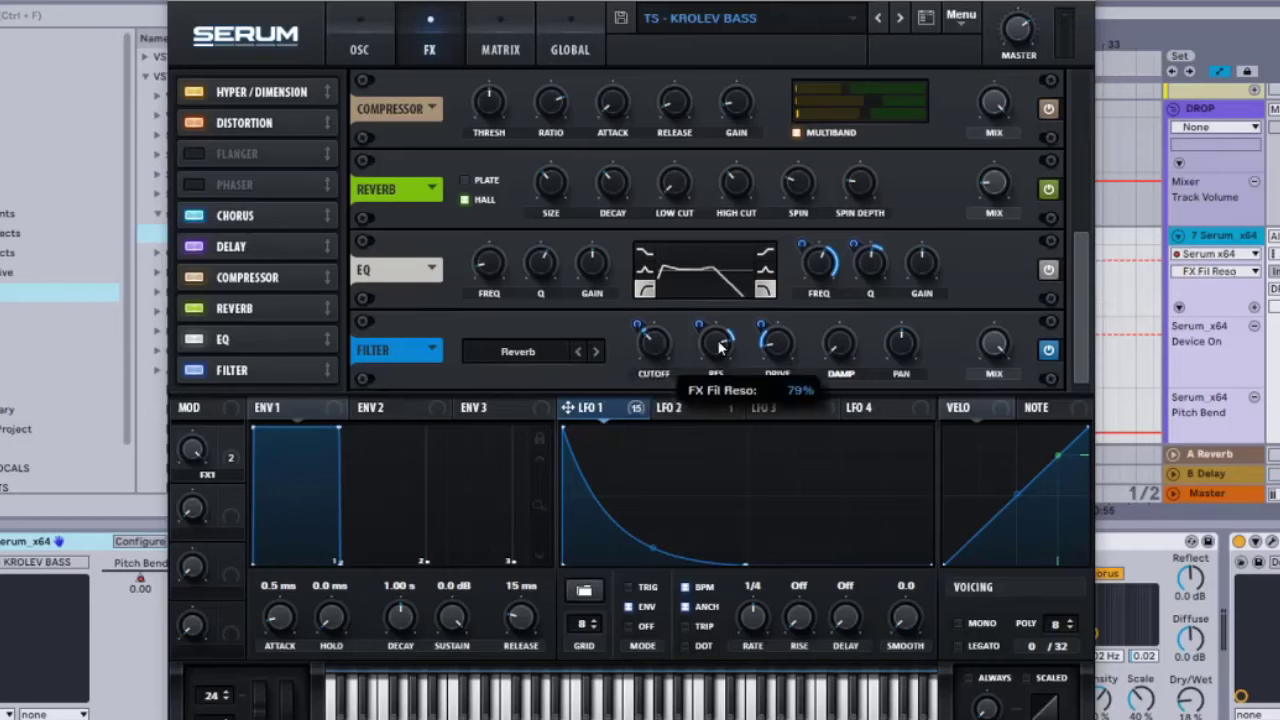
pyautogui.moveTo(700, 320)
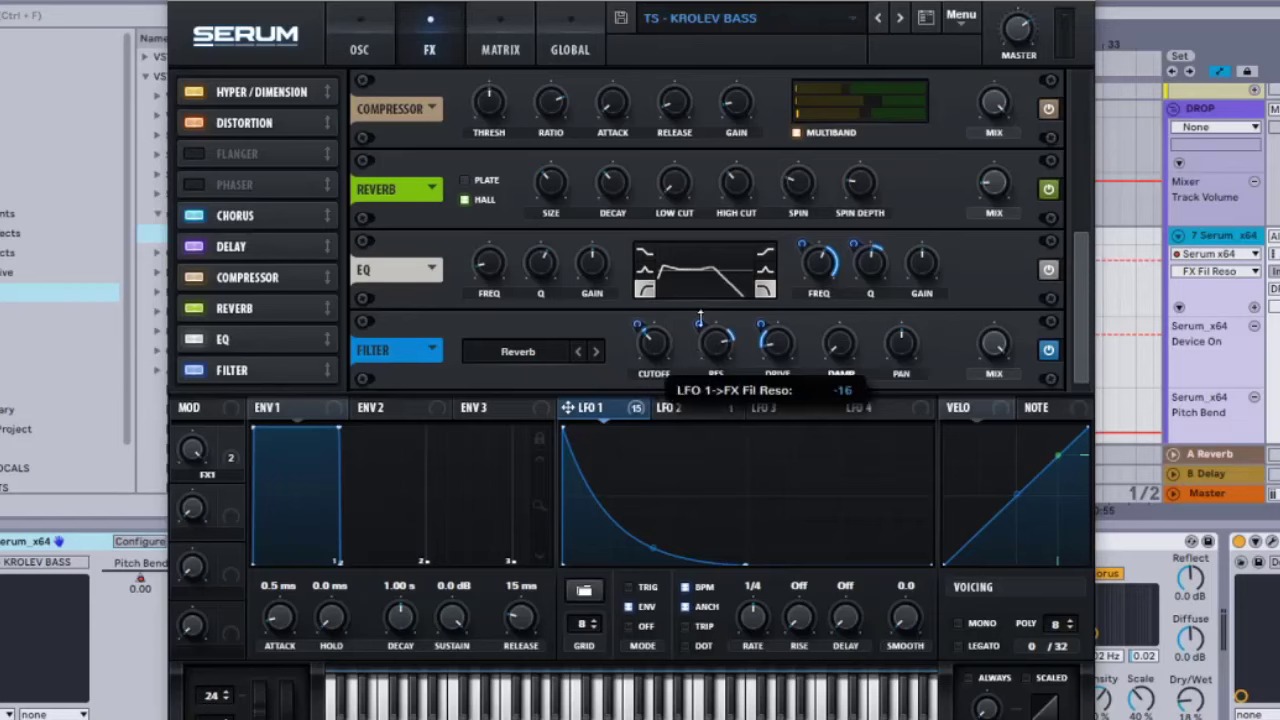
pyautogui.click(780, 347)
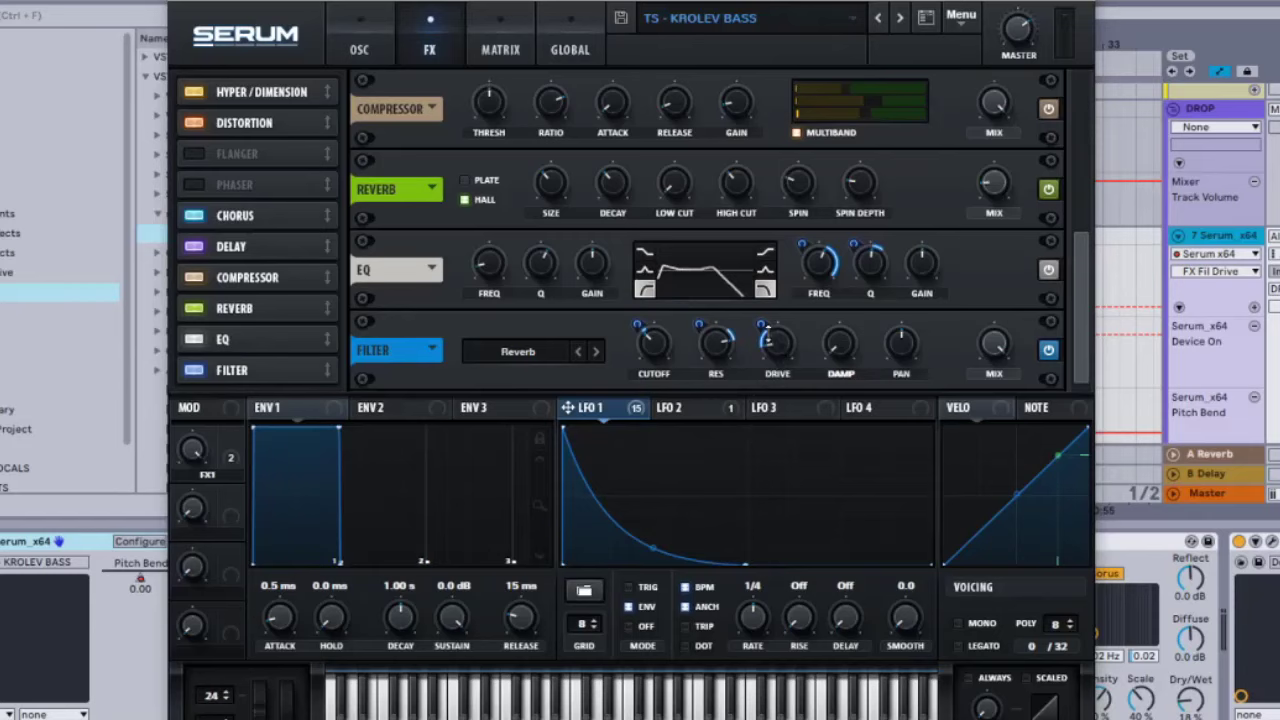
pyautogui.moveTo(760, 324)
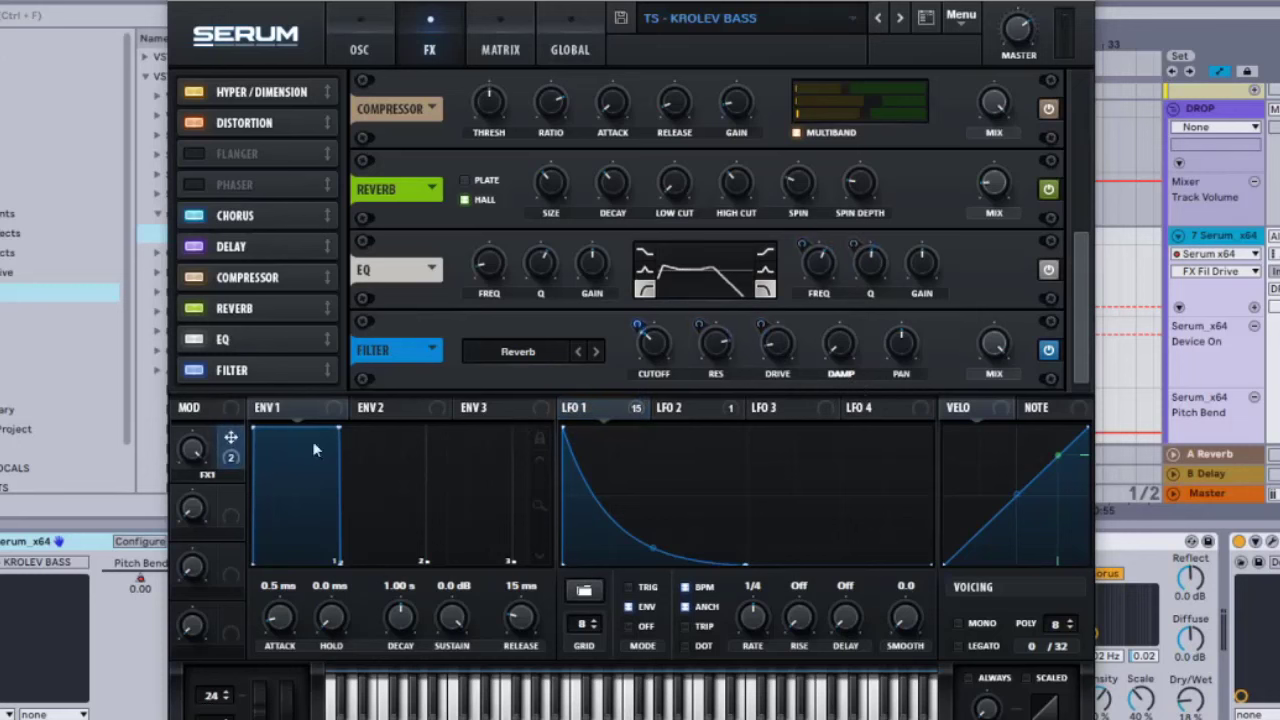
# Trace the FX1 macro's assignments to oscillator A's FM (From B) amount and the effects filter's cutoff
pyautogui.click(360, 50)
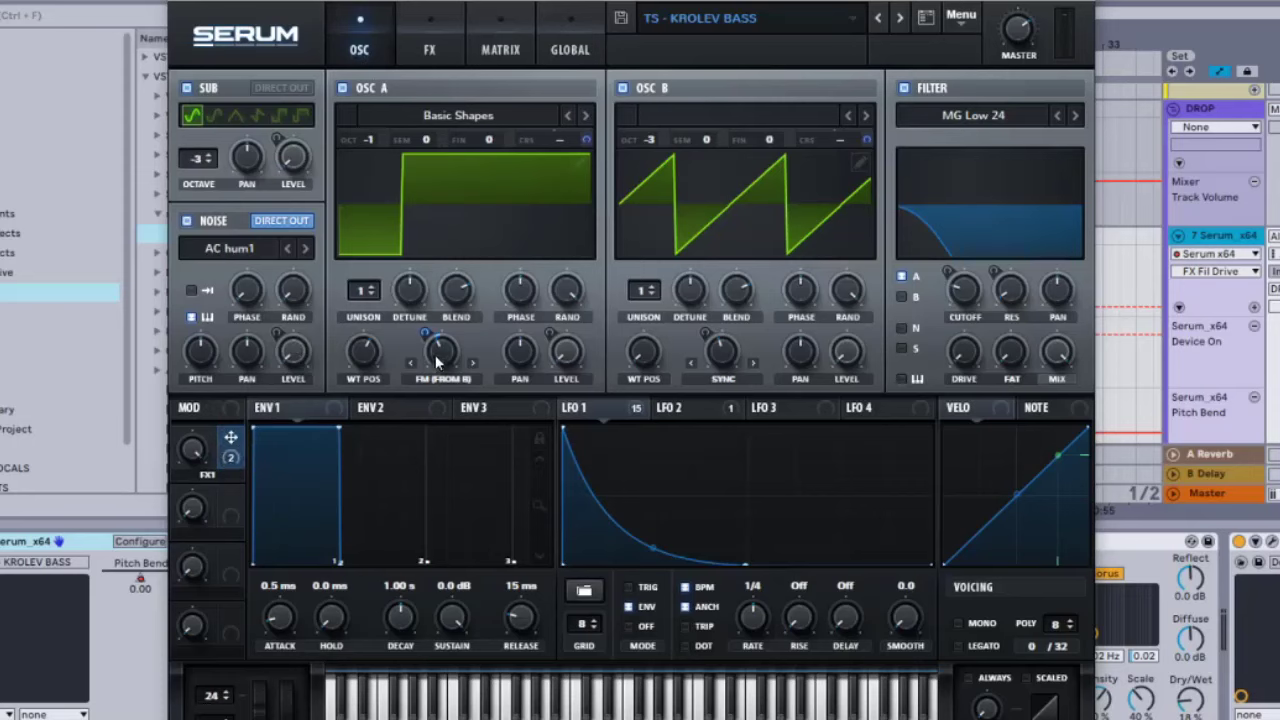
pyautogui.moveTo(423, 331)
pyautogui.click(429, 40)
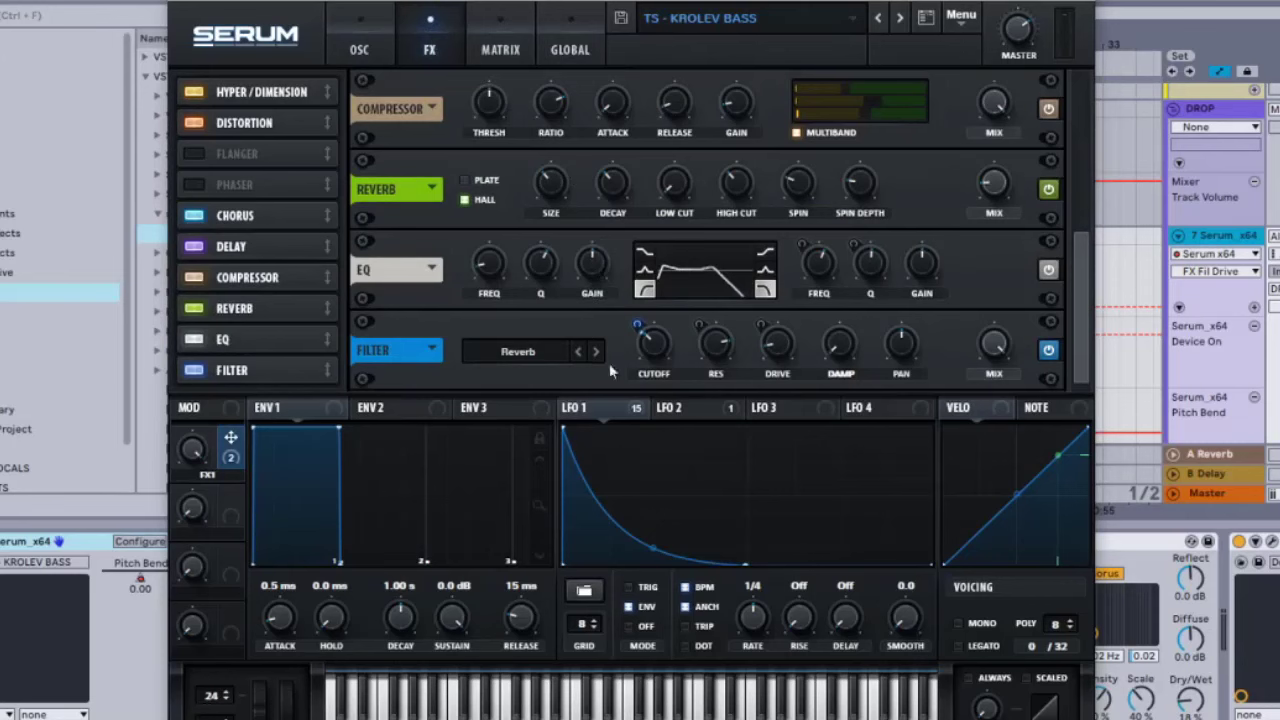
pyautogui.moveTo(1080, 296)
pyautogui.mouseDown()
pyautogui.moveTo(1080, 100)
pyautogui.moveTo(1074, 316)
pyautogui.mouseUp()
pyautogui.moveTo(636, 321)
pyautogui.click(373, 30)
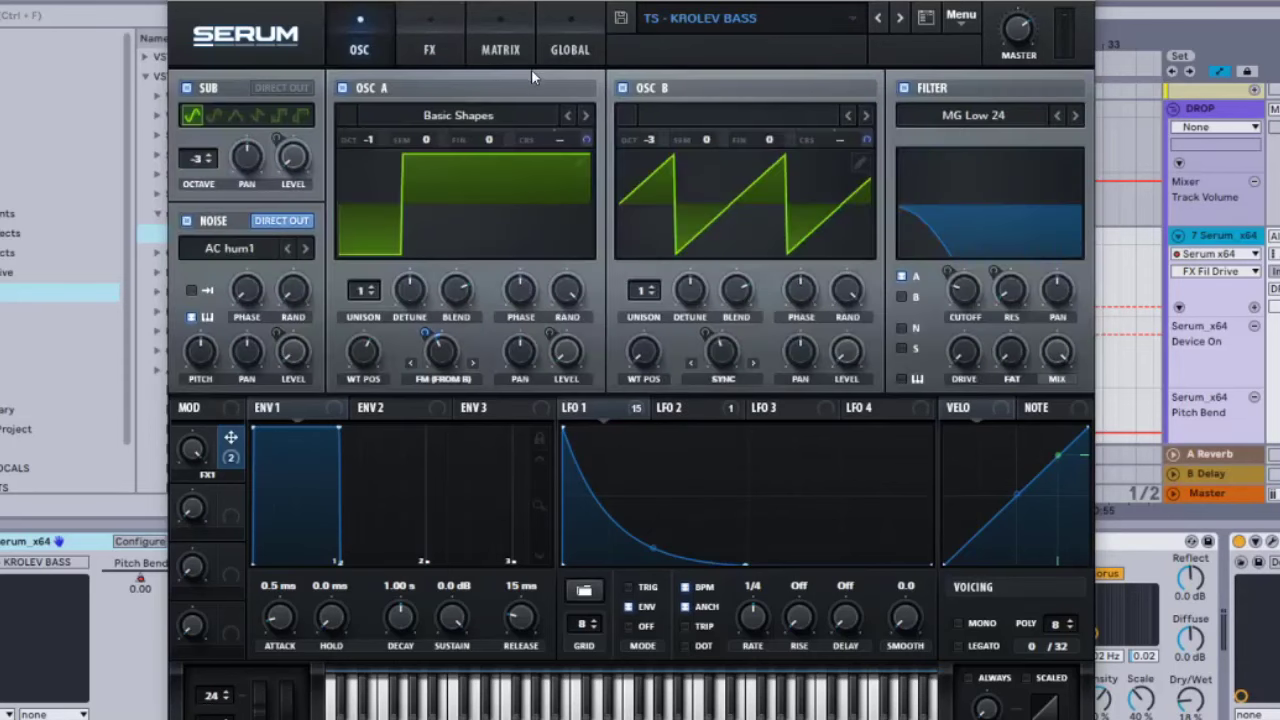
pyautogui.click(587, 141)
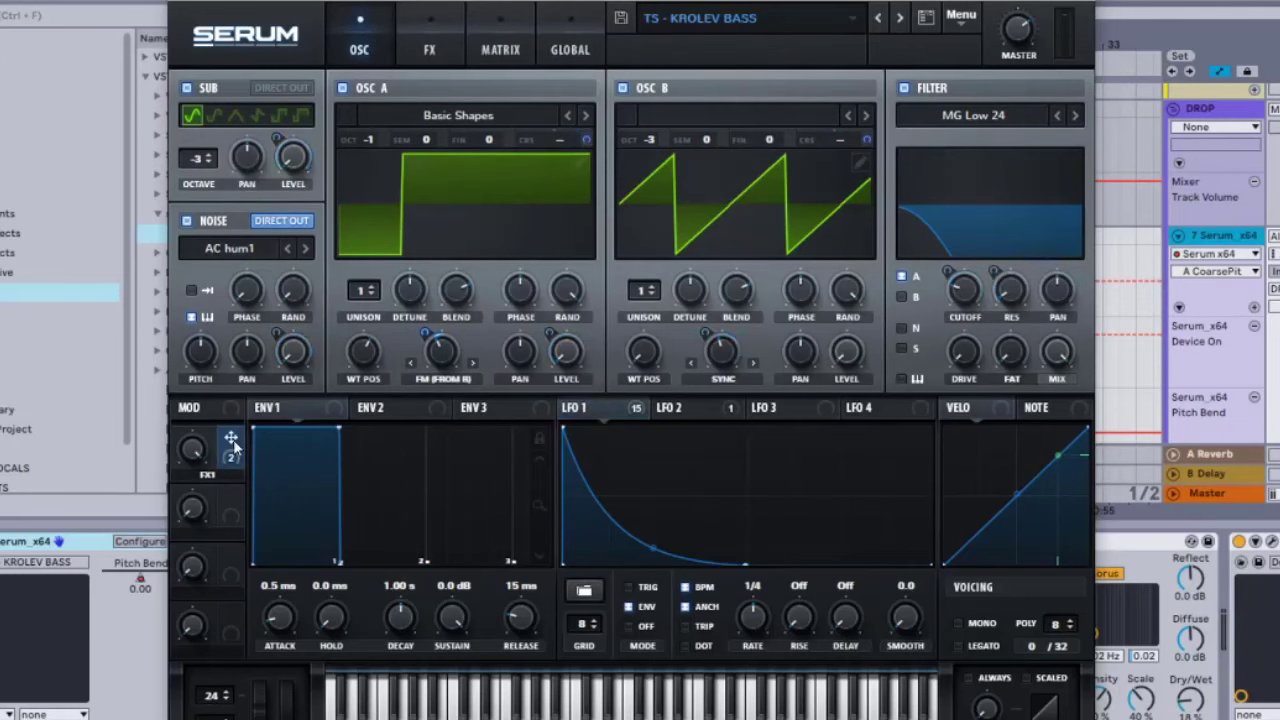
pyautogui.click(426, 48)
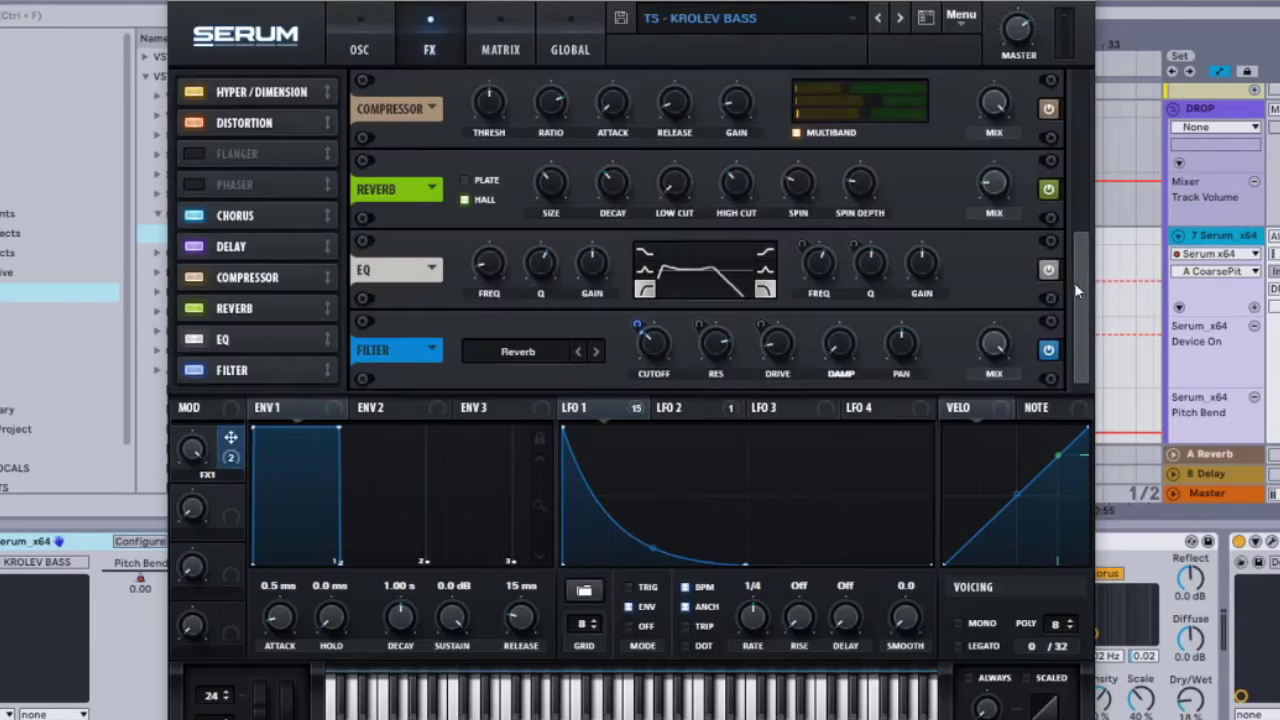
pyautogui.moveTo(1082, 297); pyautogui.dragTo(1118, 382)
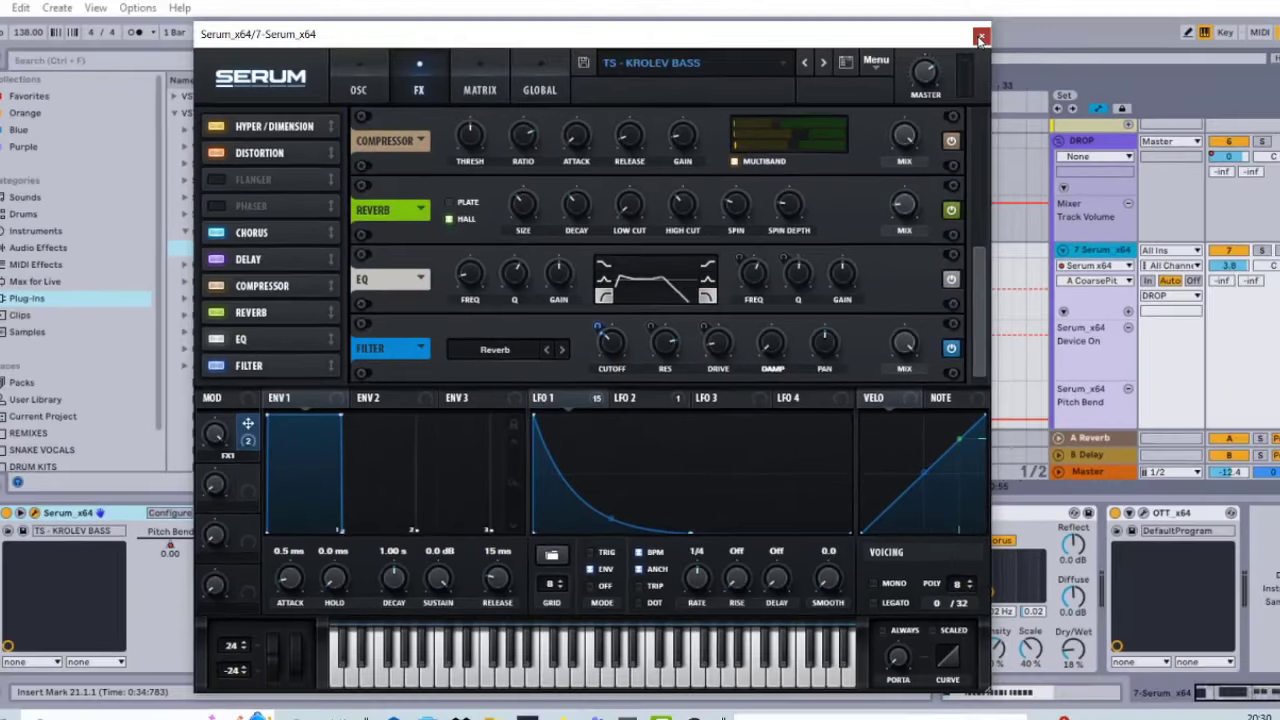
# Close the Serum window and inspect the track's EQ Eight, Reverb and OTT settings in Ableton Live
pyautogui.click(979, 36)
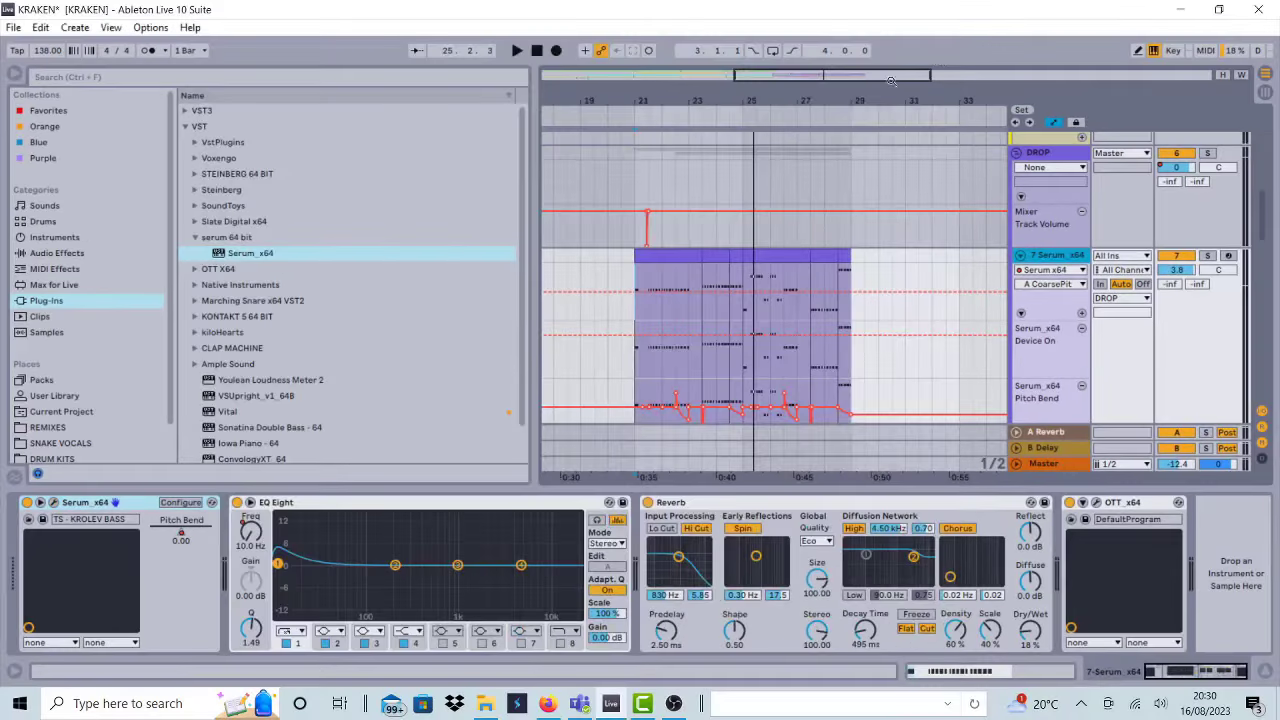
pyautogui.click(312, 505)
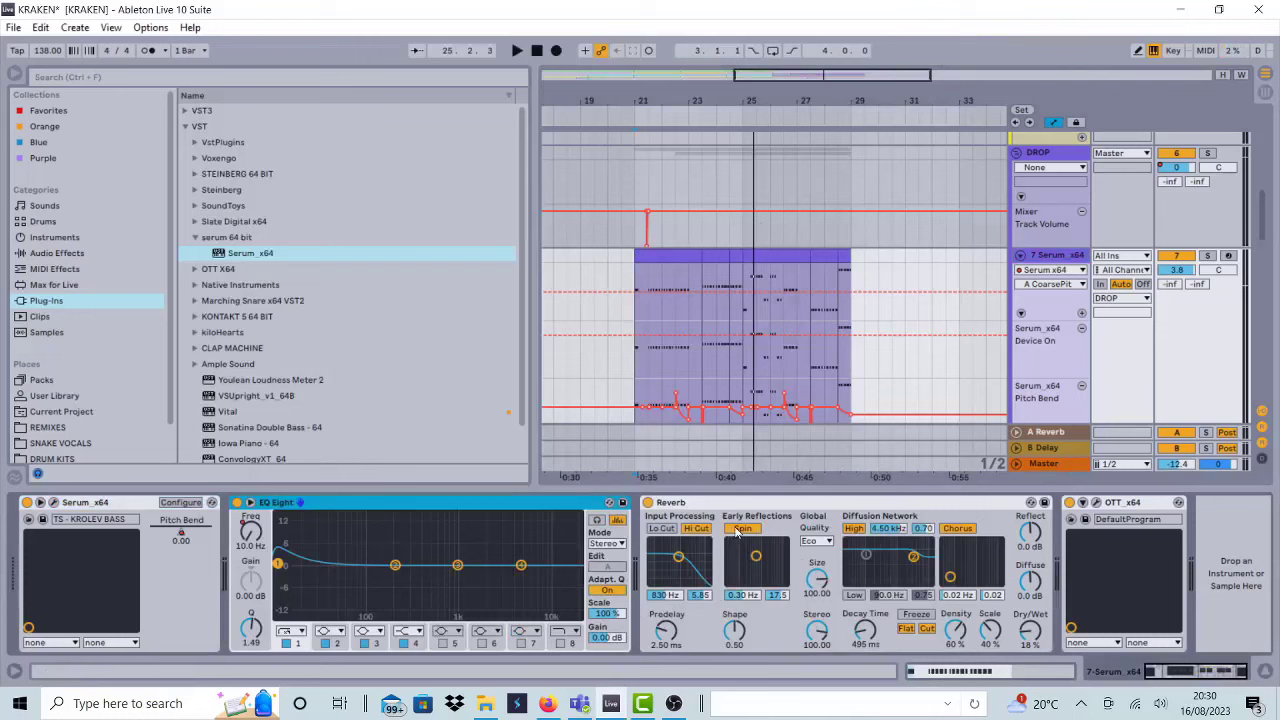
pyautogui.click(1097, 503)
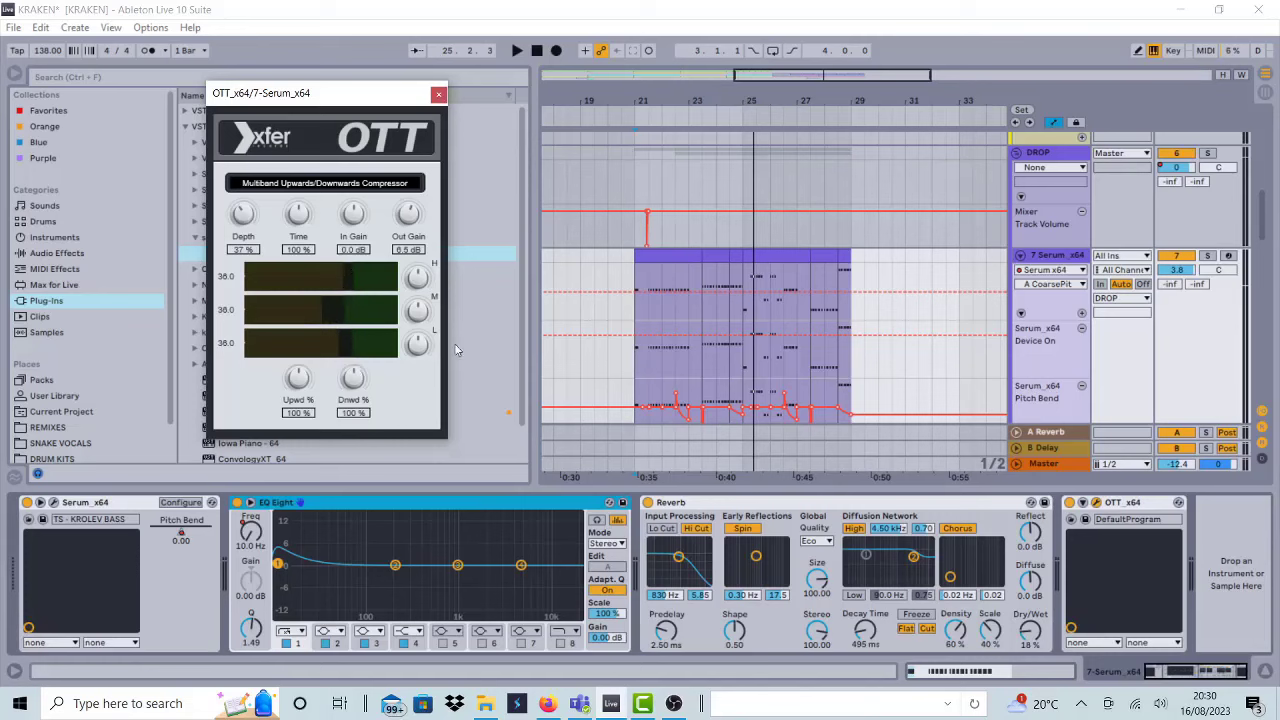
pyautogui.click(438, 96)
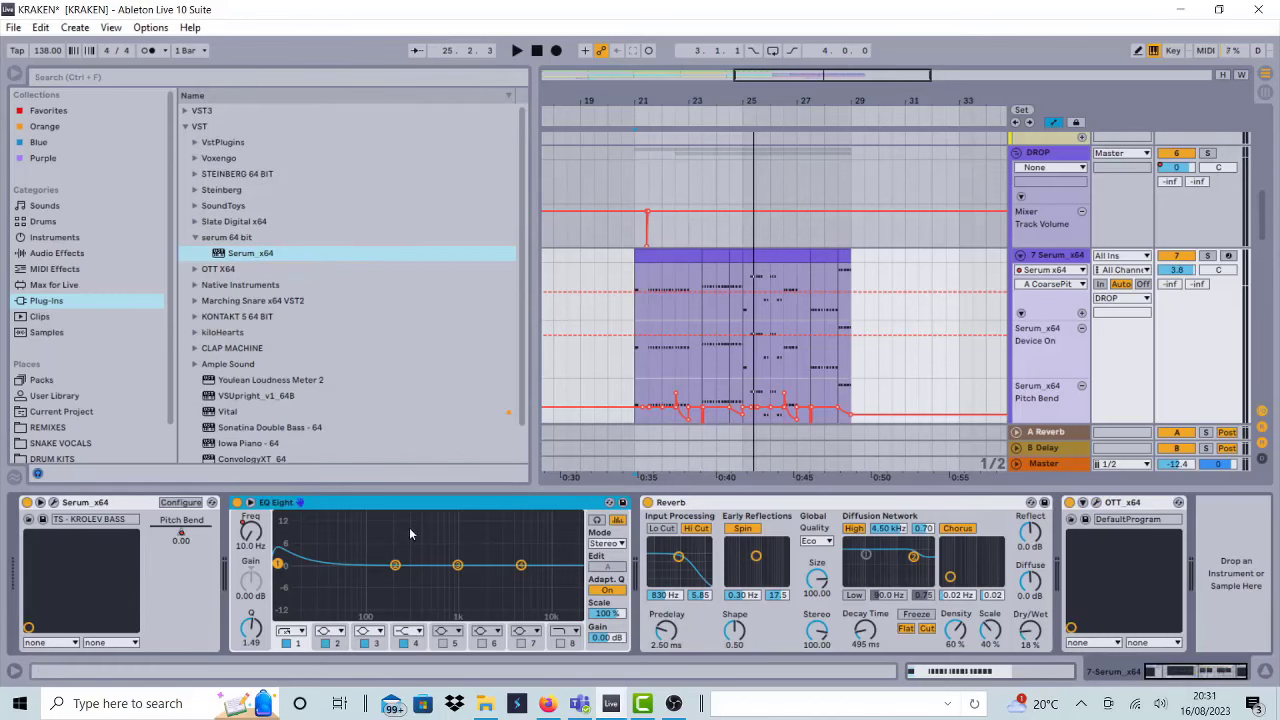
# Examine the Serum track's automation lanes for pitch bend, Reverb dry/wet and decay time, and EQ Eight frequency from bar 21
pyautogui.scroll(-2, 697, 346)
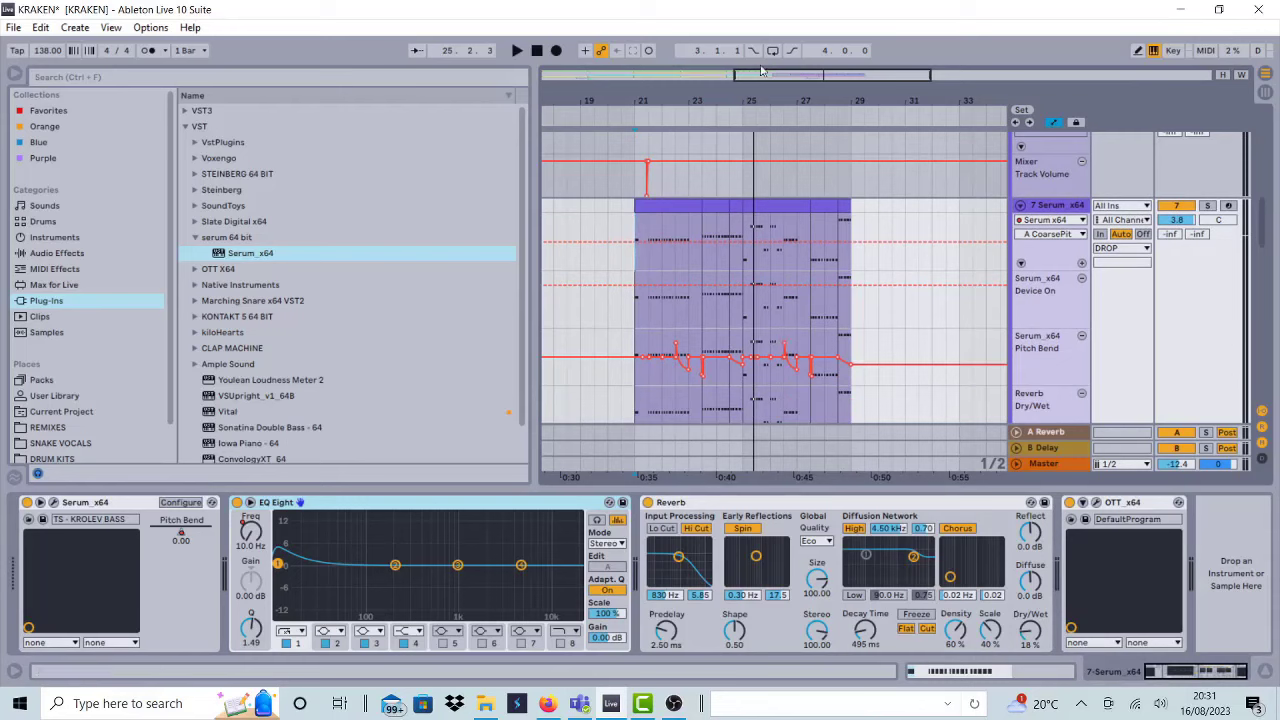
pyautogui.moveTo(825, 76); pyautogui.dragTo(665, 335)
pyautogui.scroll(-1, 672, 325)
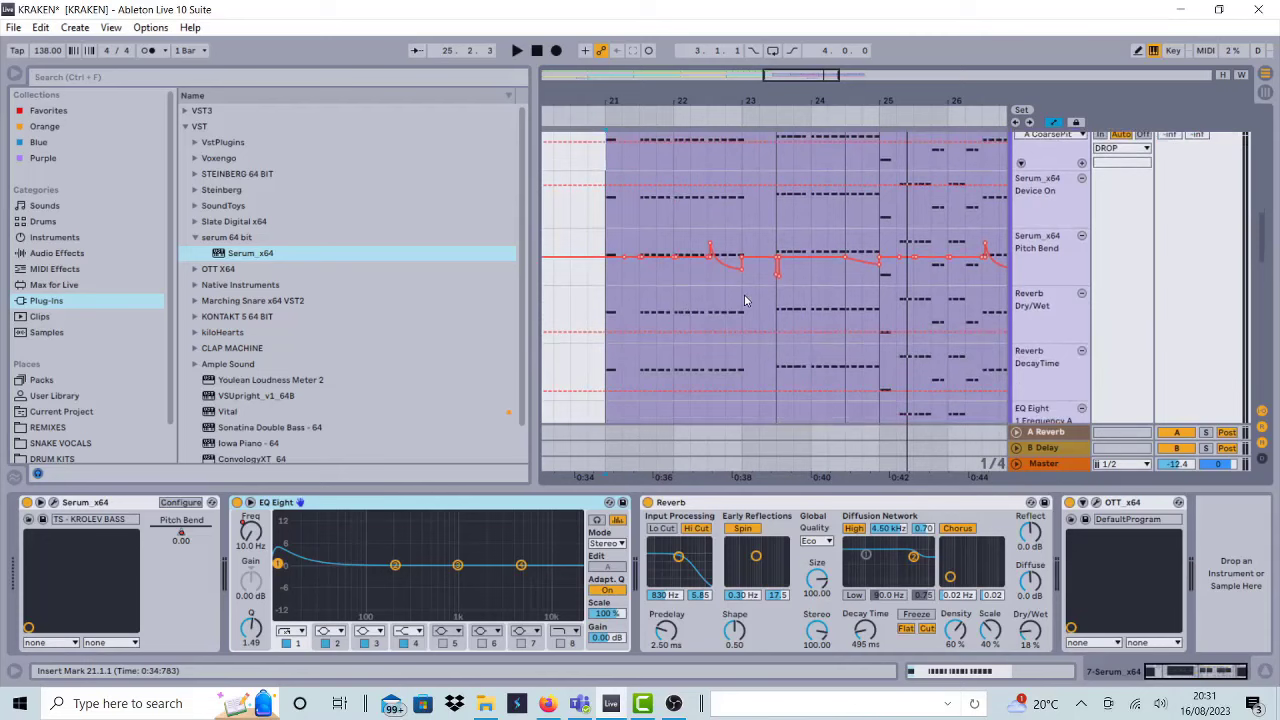
pyautogui.scroll(-4, 748, 295)
pyautogui.scroll(1, 748, 292)
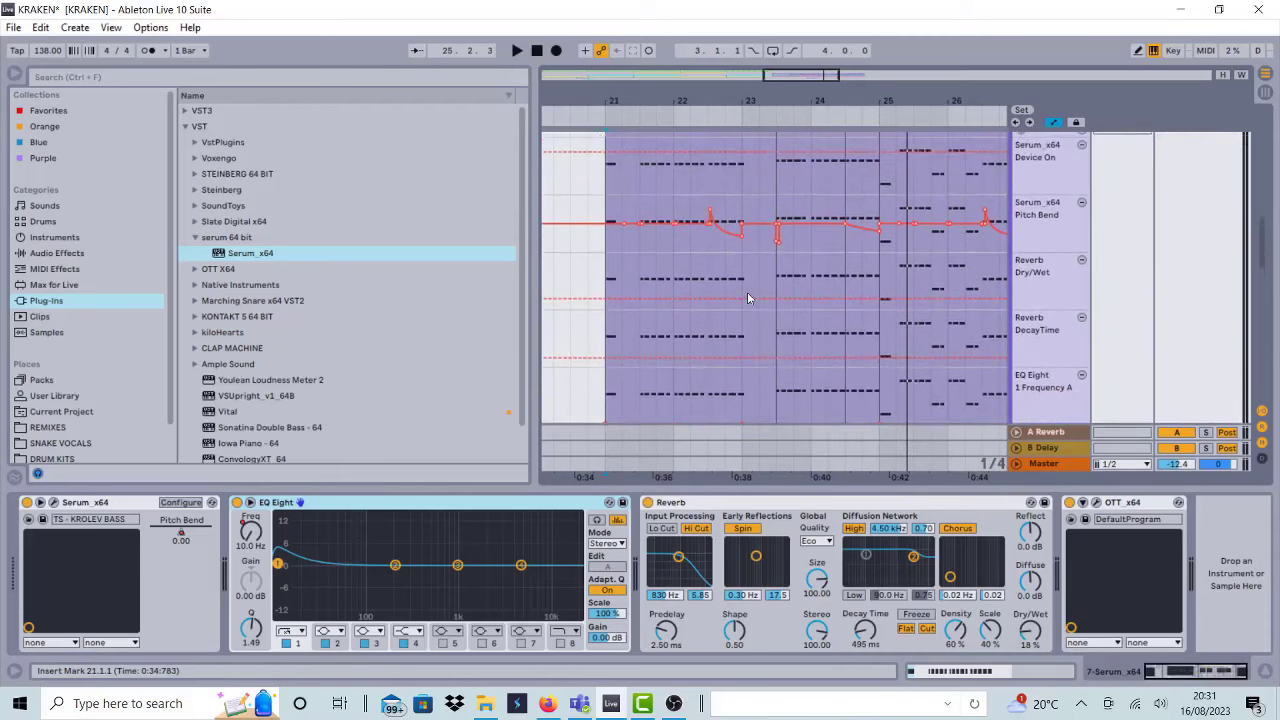
pyautogui.scroll(4, 747, 295)
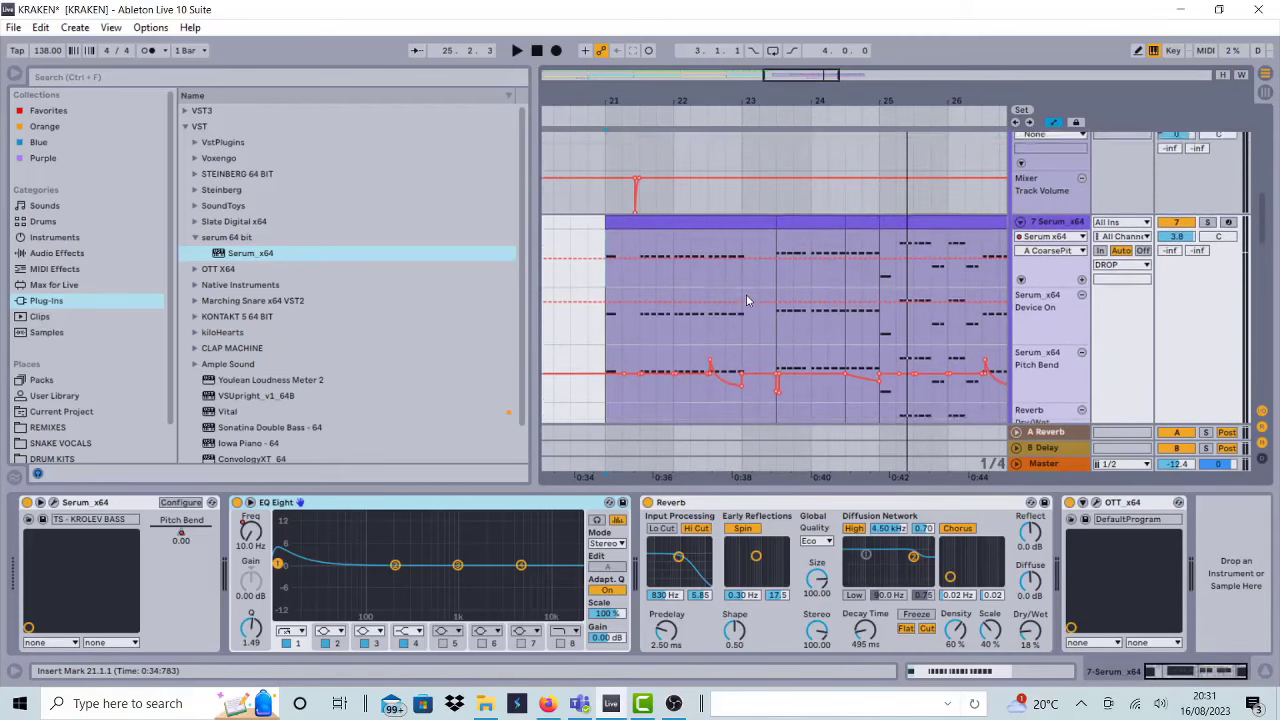
pyautogui.scroll(-5, 746, 300)
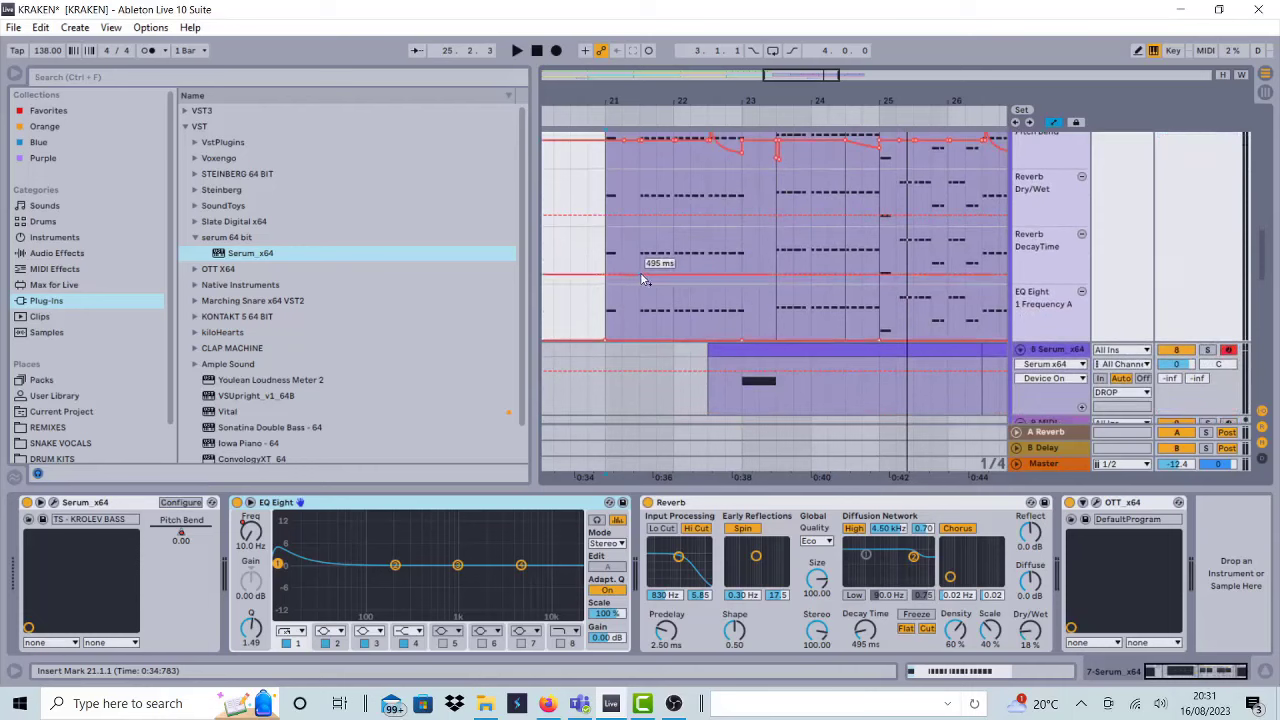
pyautogui.scroll(5, 790, 240)
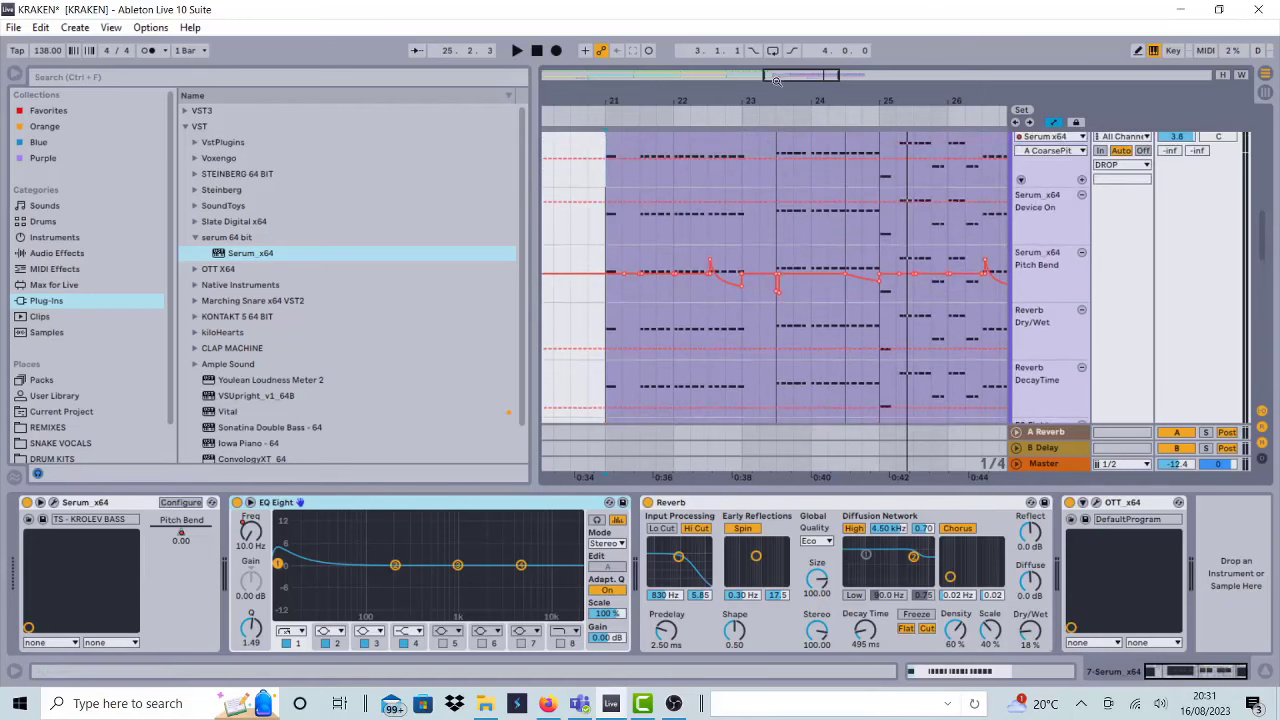
pyautogui.moveTo(778, 76); pyautogui.dragTo(778, 50)
pyautogui.moveTo(614, 100); pyautogui.dragTo(638, 112)
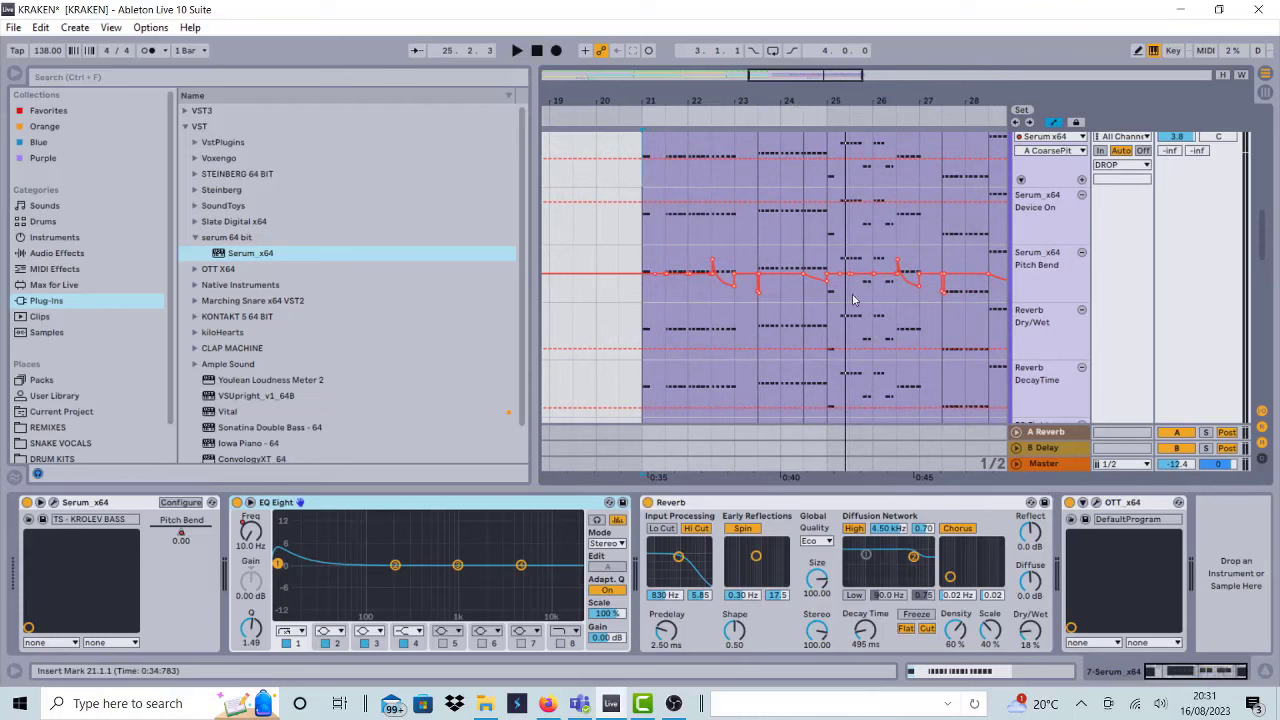
# Raise the EQ Eight 1 Frequency A automation between bars 21 and 22 to about 371 Hz and solo track 7
pyautogui.scroll(-3, 795, 375)
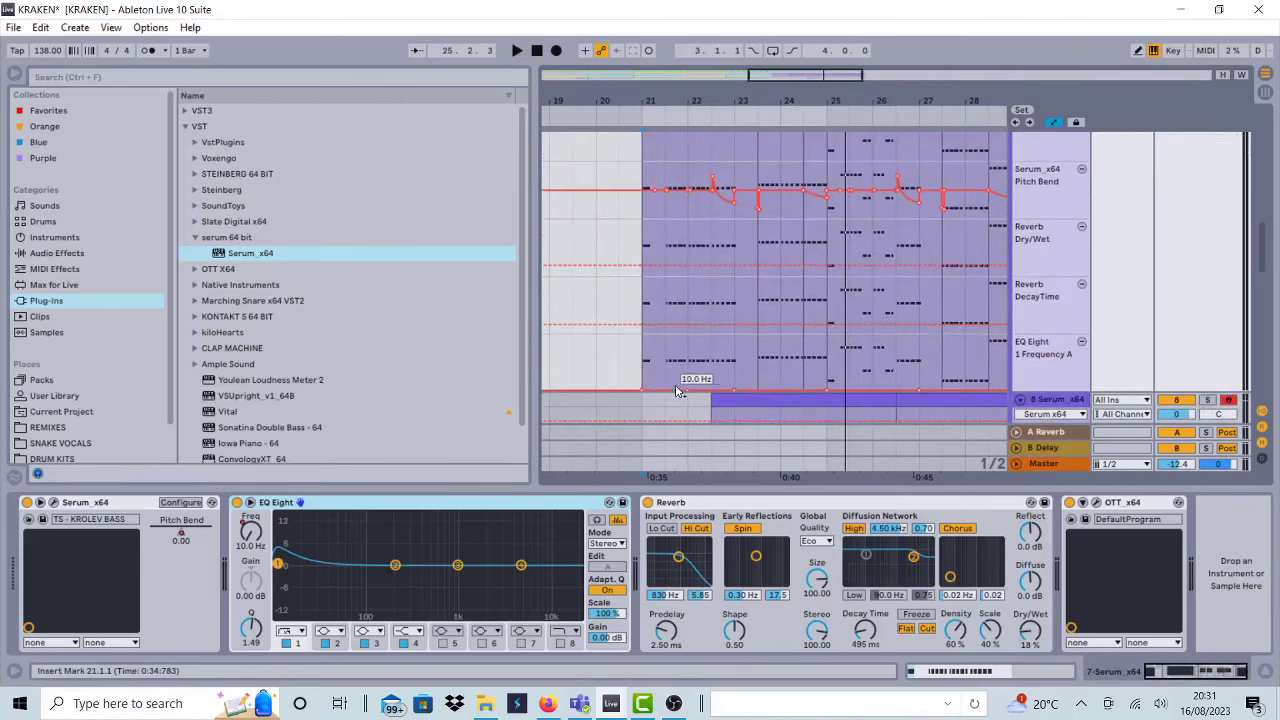
pyautogui.moveTo(690, 389); pyautogui.dragTo(690, 364)
pyautogui.scroll(3, 1126, 286)
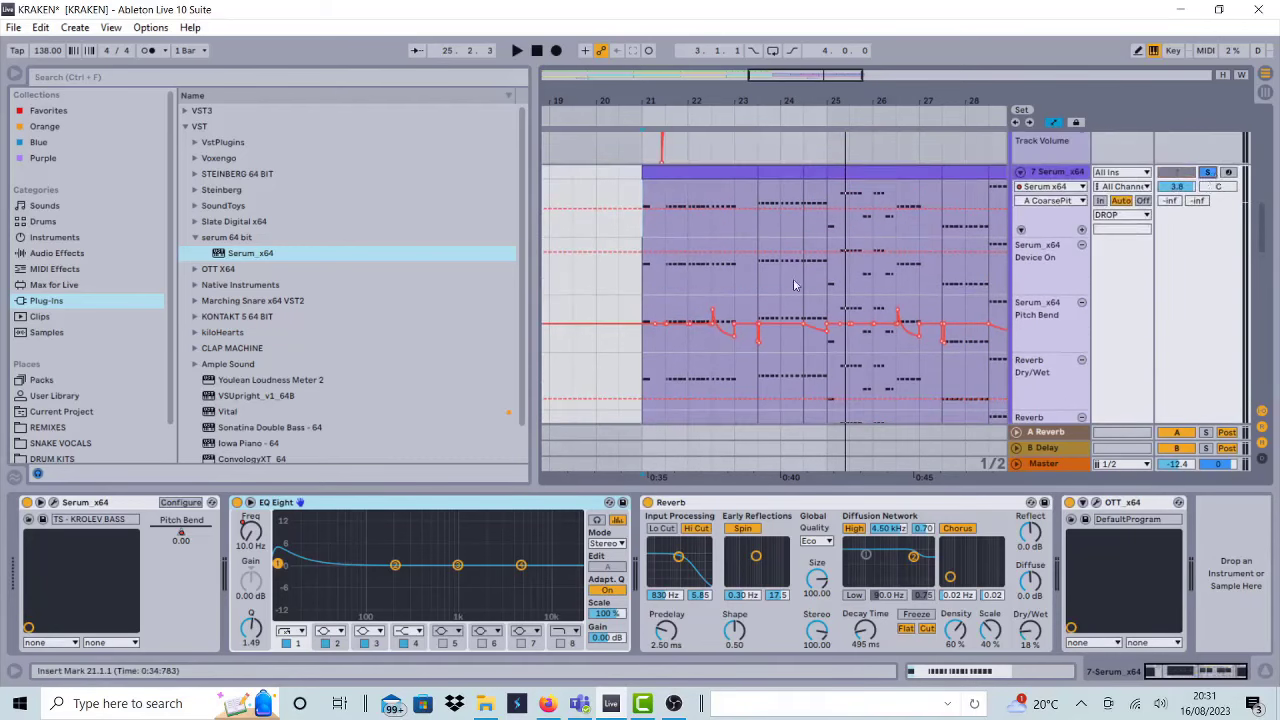
# Play the soloed bass from bar 21, then remove the bar 22 breakpoint from the EQ Eight frequency automation
pyautogui.scroll(-4, 794, 286)
pyautogui.press('space')
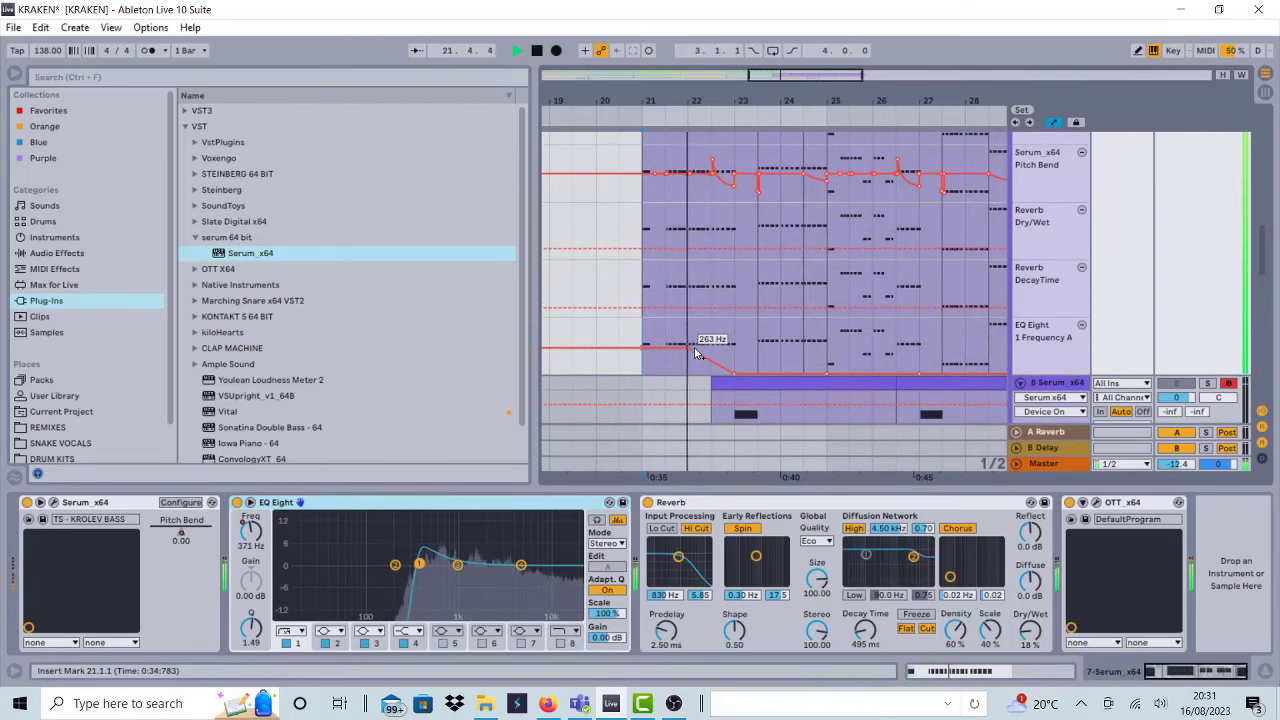
pyautogui.press('space')
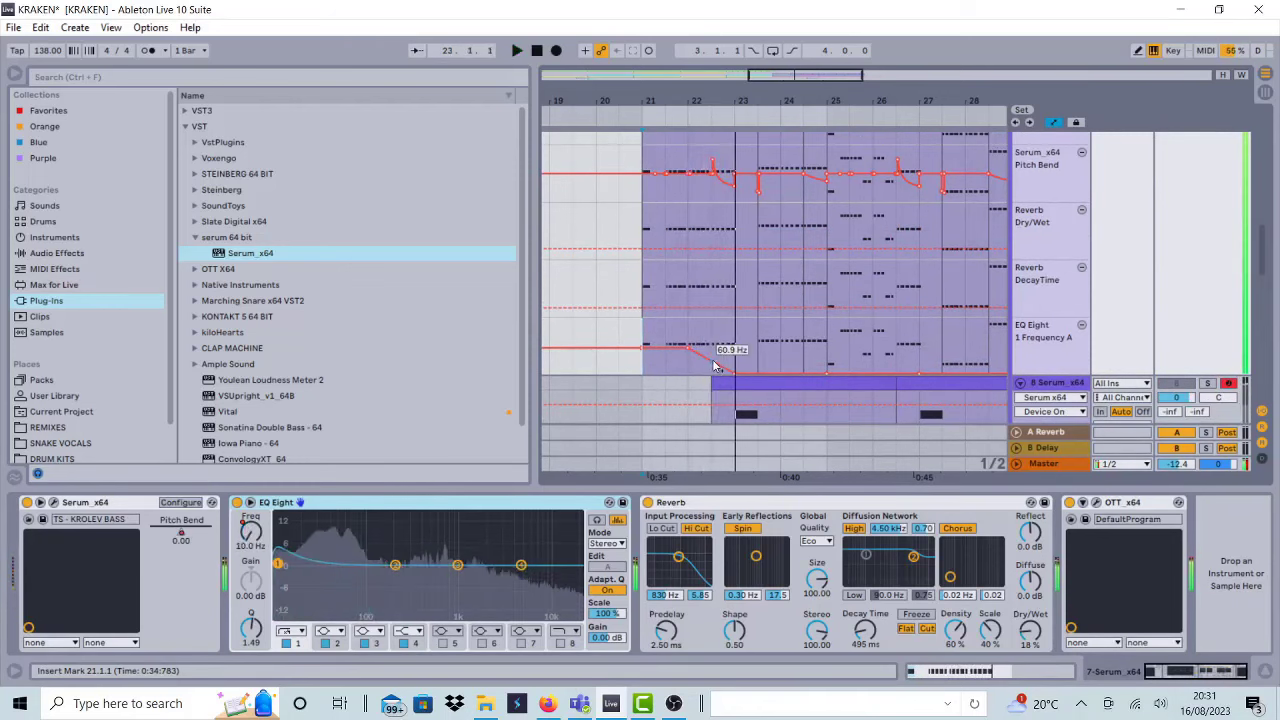
pyautogui.click(688, 348)
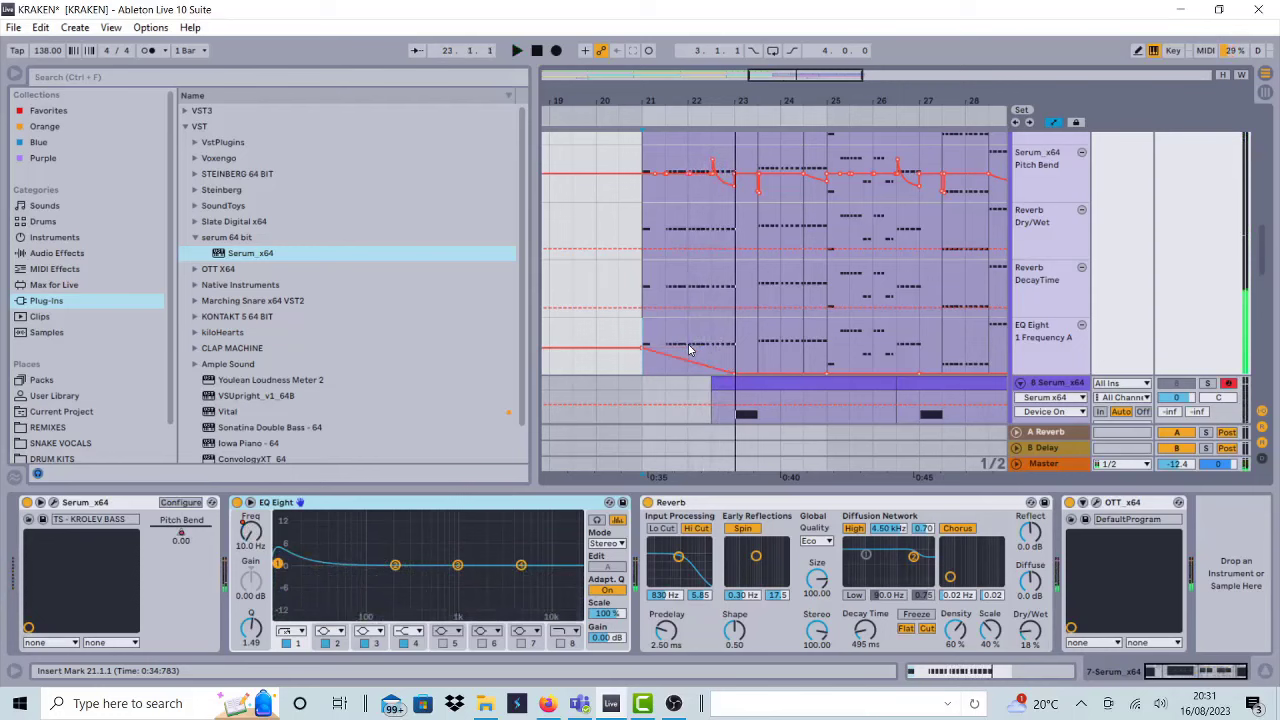
# Remove the bar 21 breakpoint from the EQ Eight 1 Frequency A automation and select the EQ Eight device
pyautogui.click(644, 348)
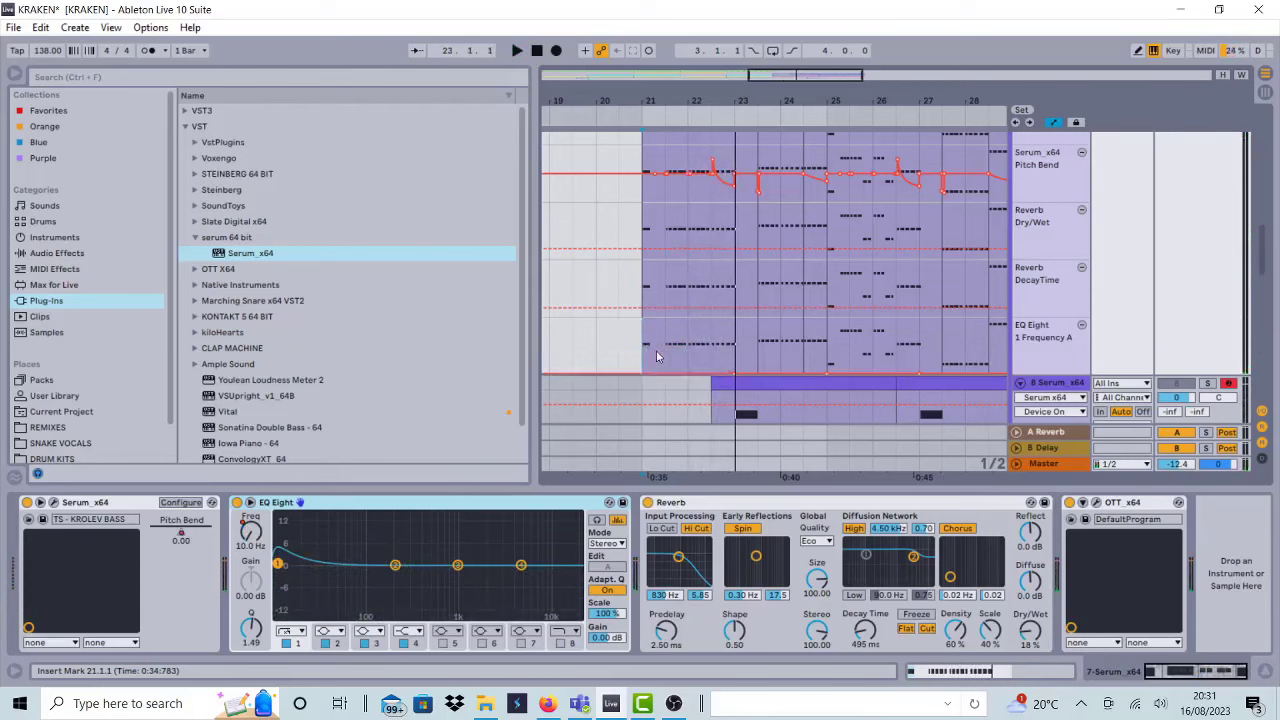
pyautogui.click(343, 505)
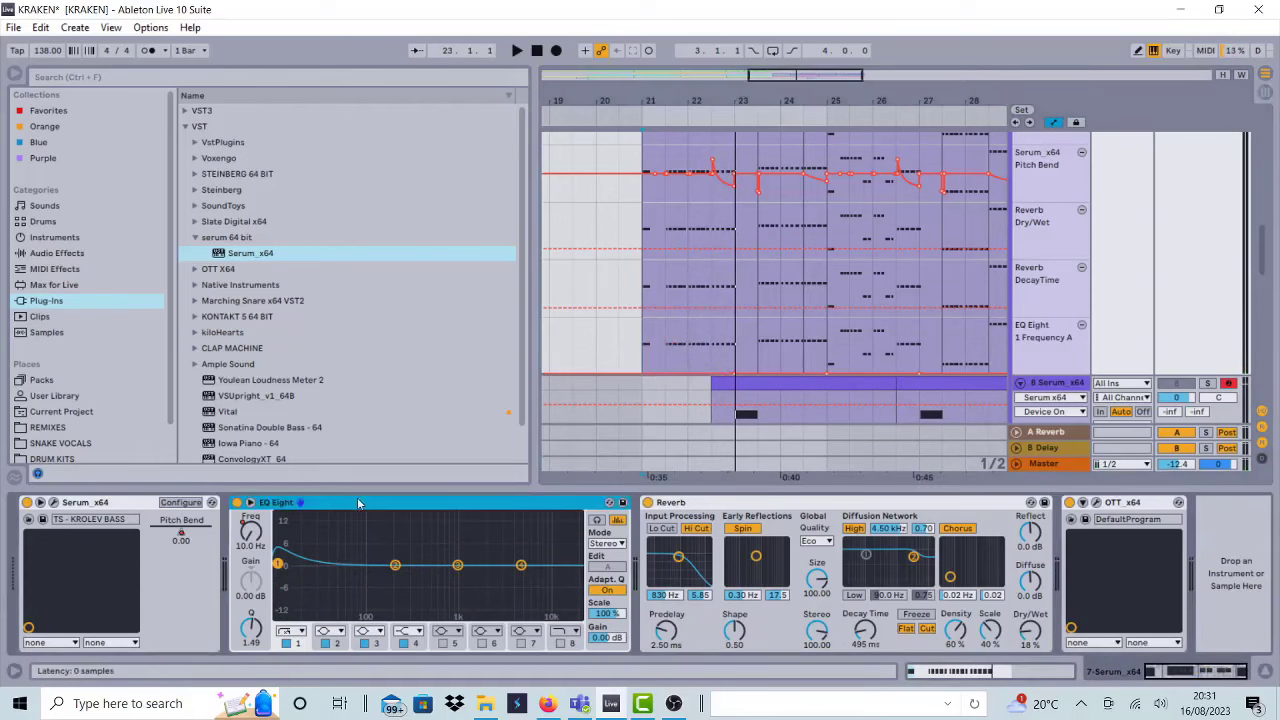
# Play the soloed bass from bar 22, then from 22.3.1, to hear the pitch bend automation
pyautogui.scroll(3, 751, 294)
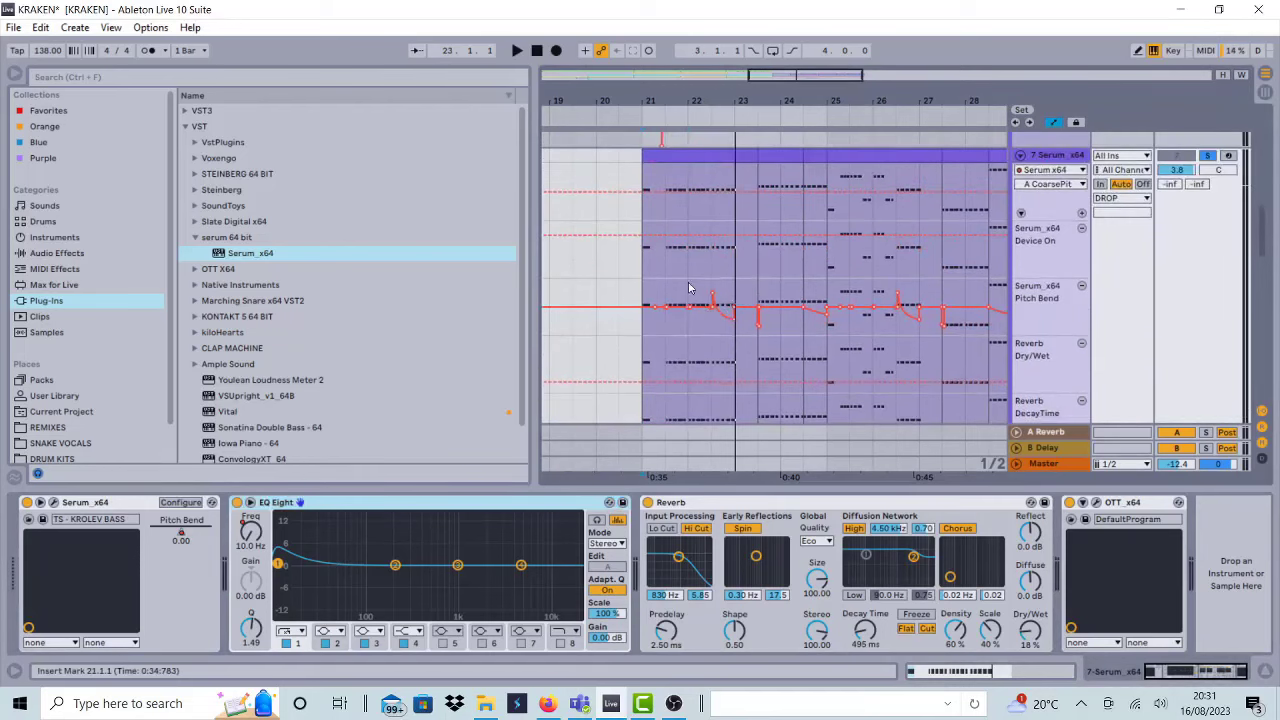
pyautogui.click(702, 282)
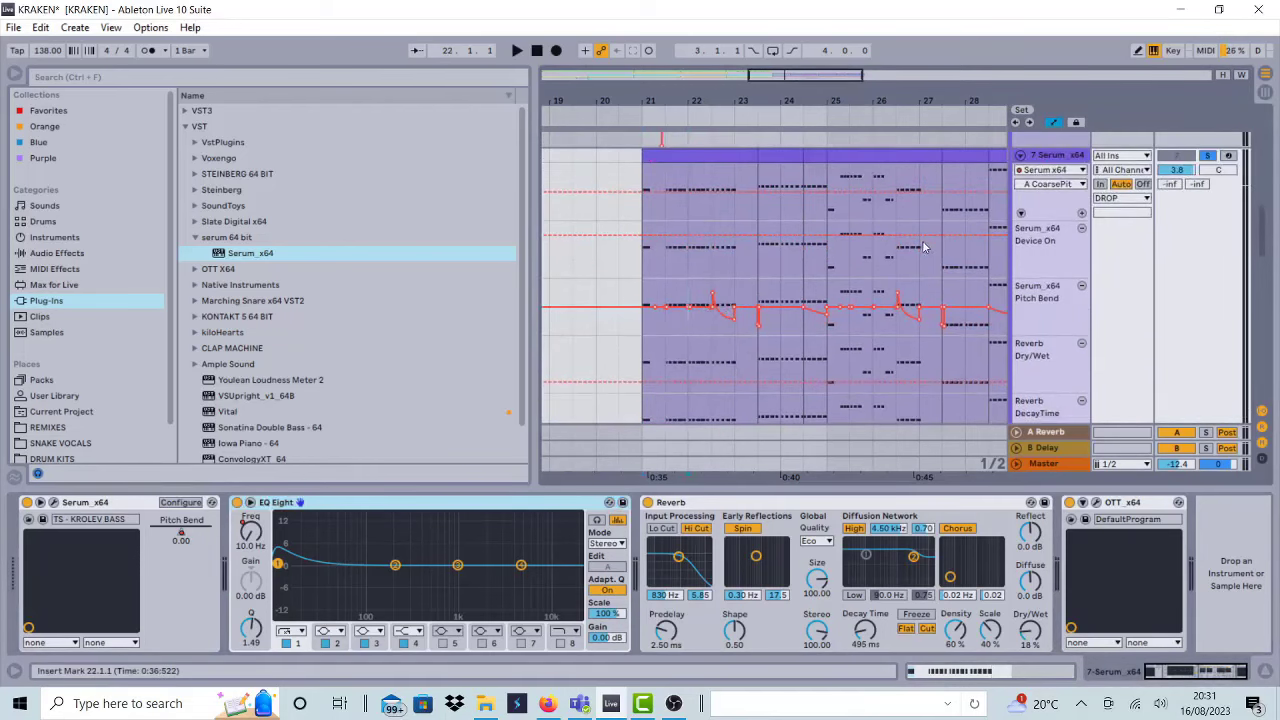
pyautogui.press('space')
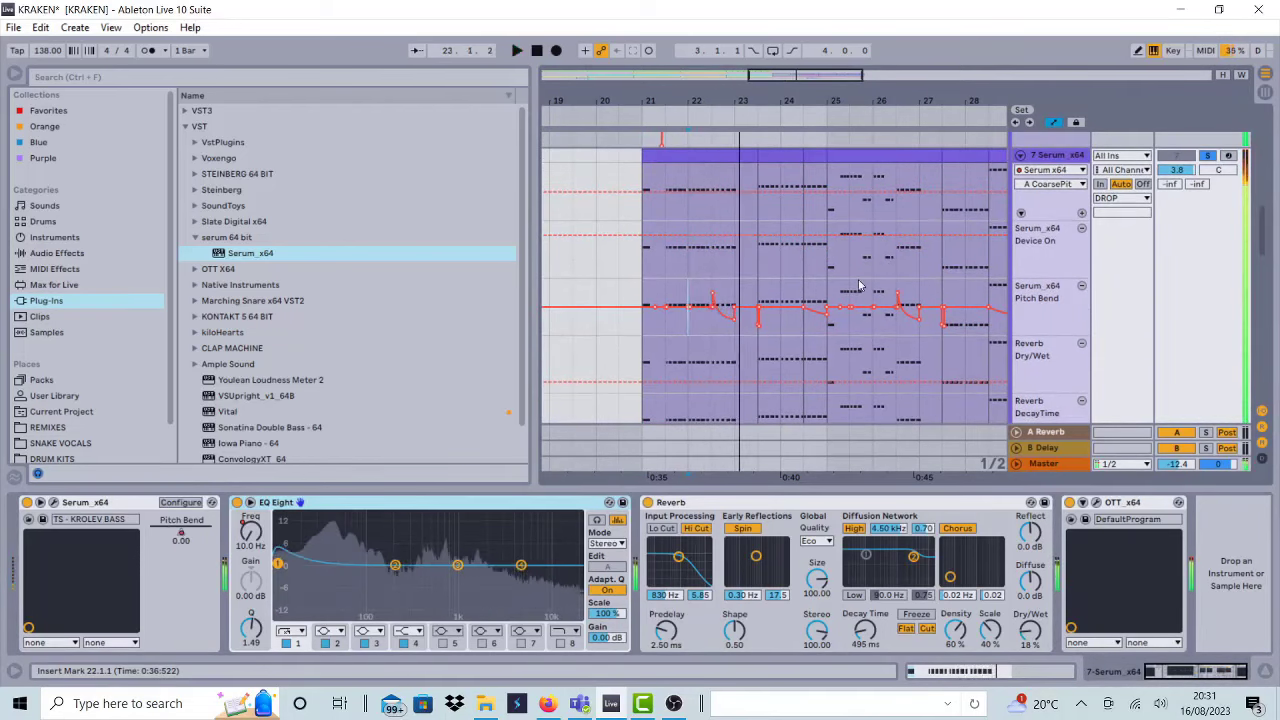
pyautogui.press('space')
pyautogui.click(711, 250)
pyautogui.press('space')
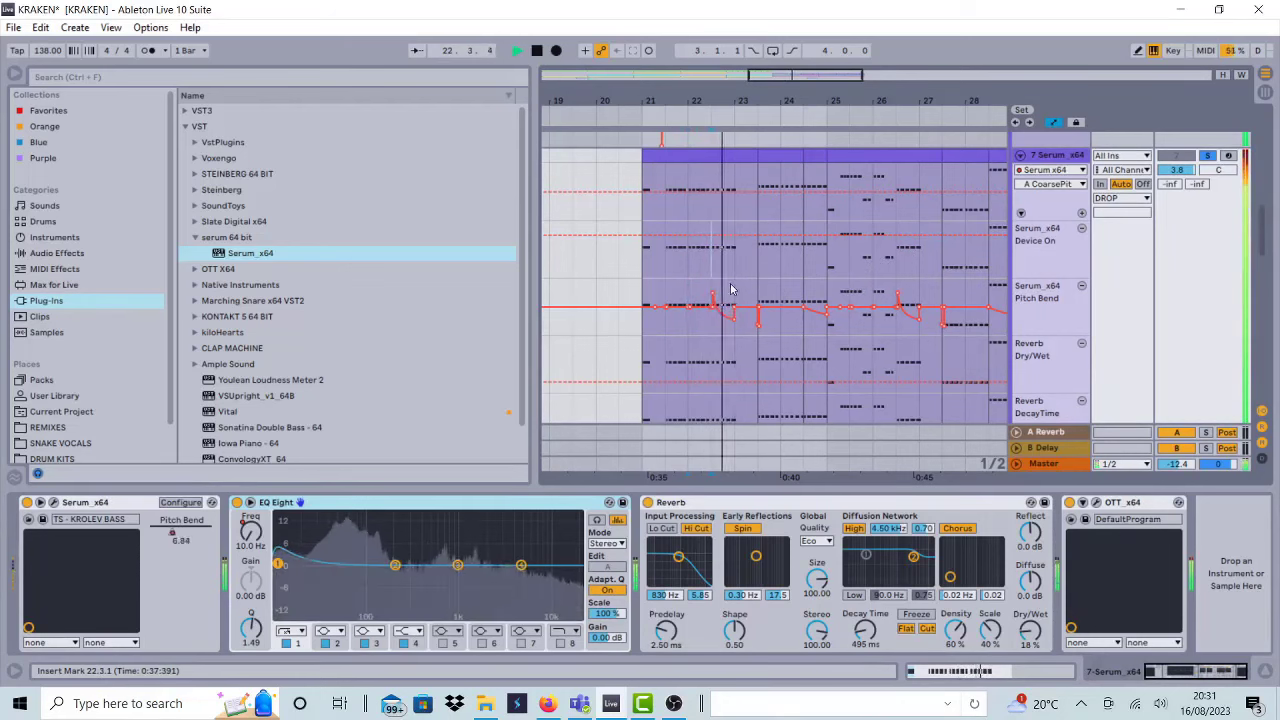
pyautogui.press('space')
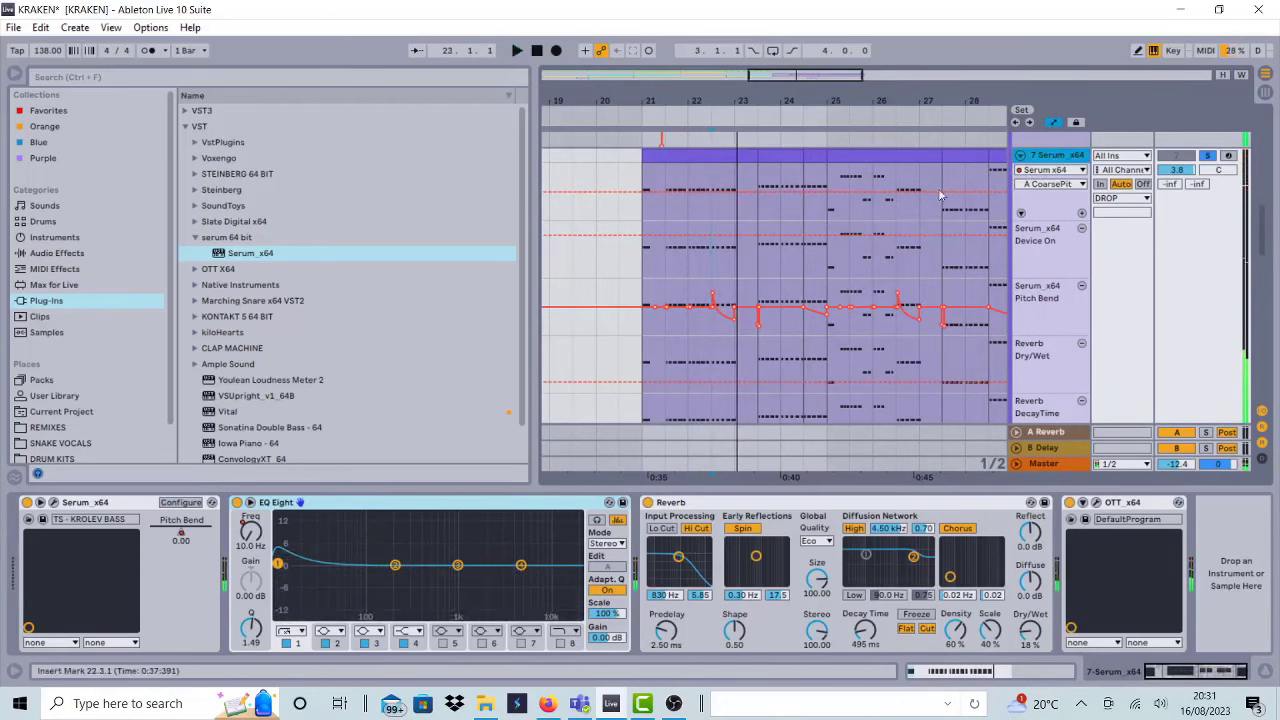
# Open Serum to examine its pitch bend wheel and range settings, then close the plug-in window
pyautogui.click(52, 503)
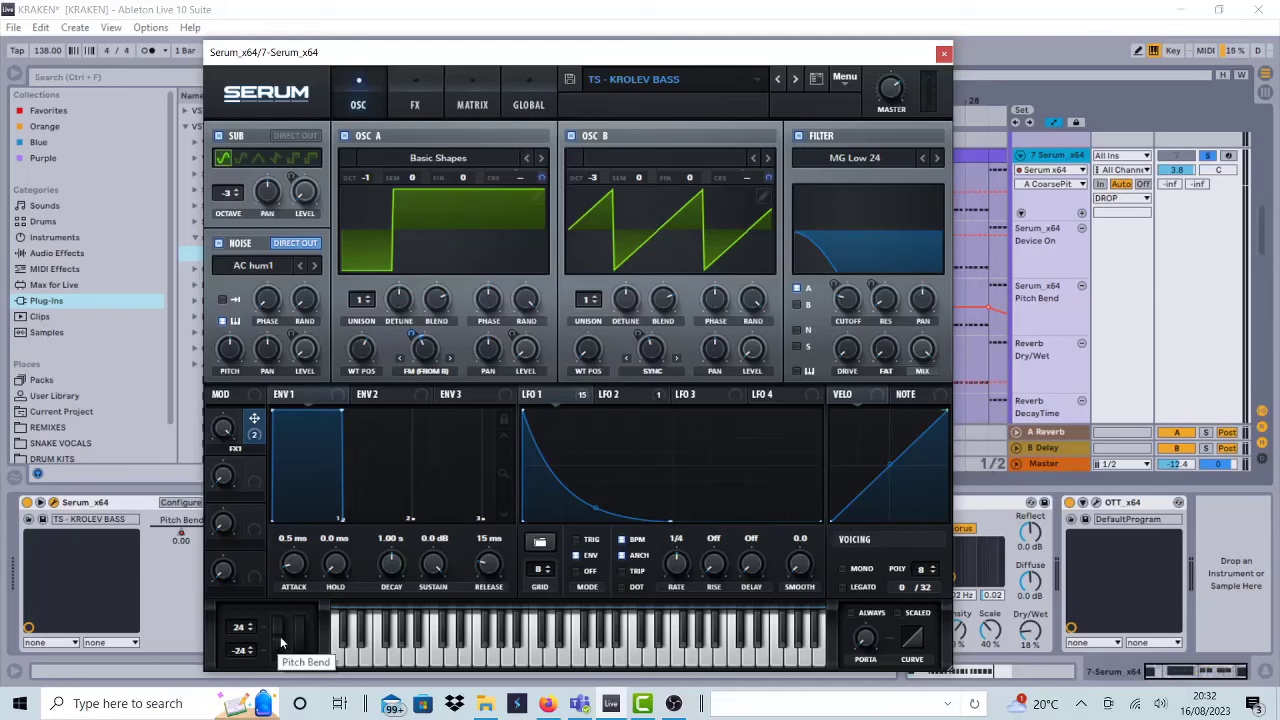
pyautogui.click(941, 54)
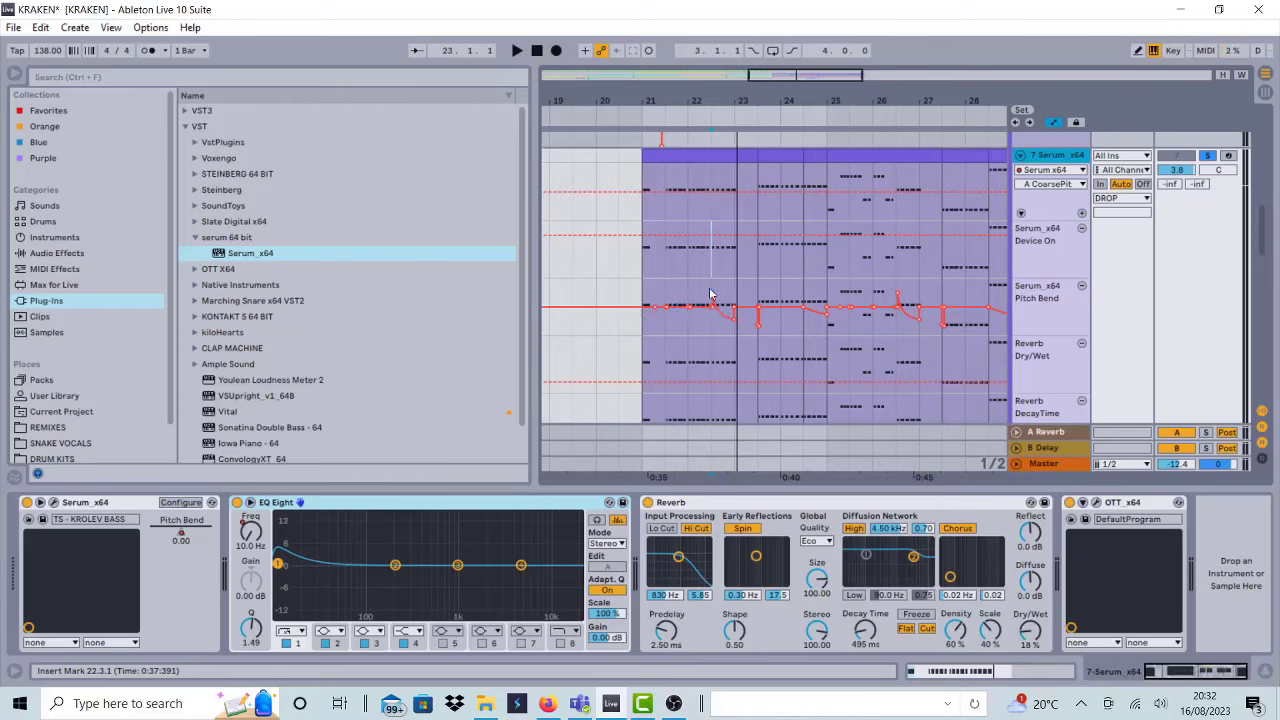
# Play the pitch bend section from 22.3.1 with track 7 soloed and then with the full mix, and solo track 7 again
pyautogui.moveTo(806, 72); pyautogui.dragTo(806, 130)
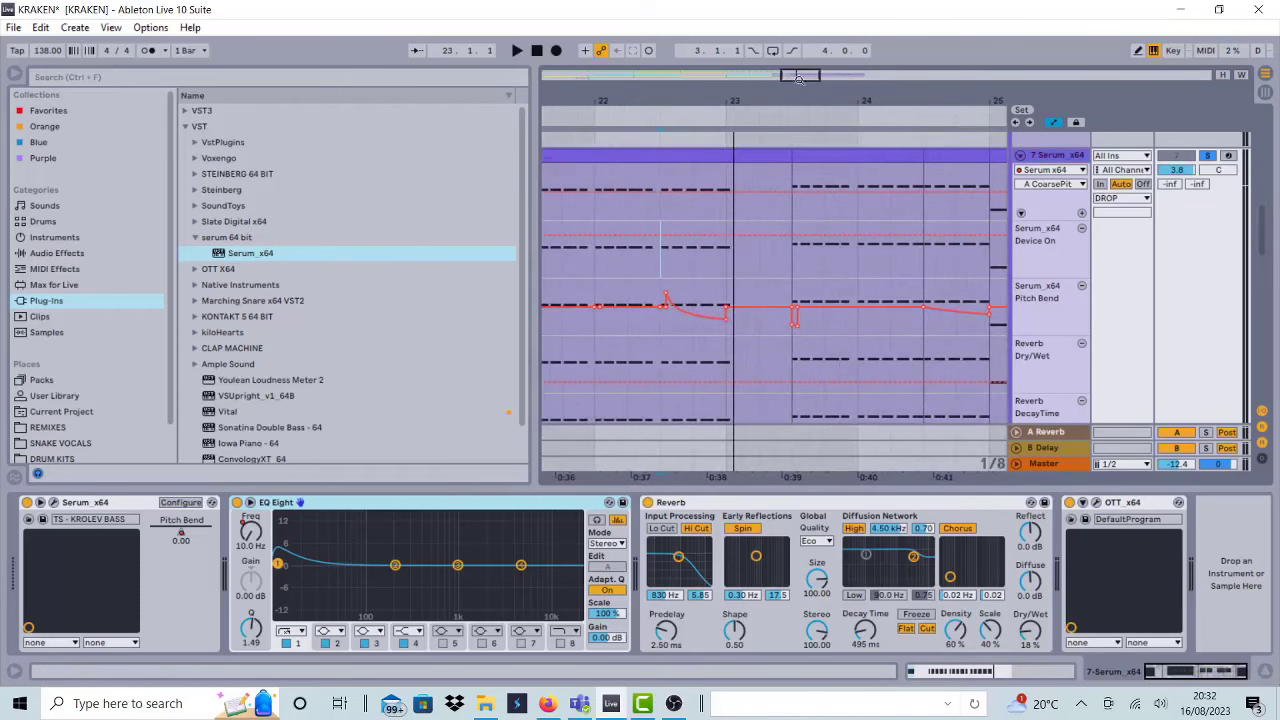
pyautogui.click(661, 287)
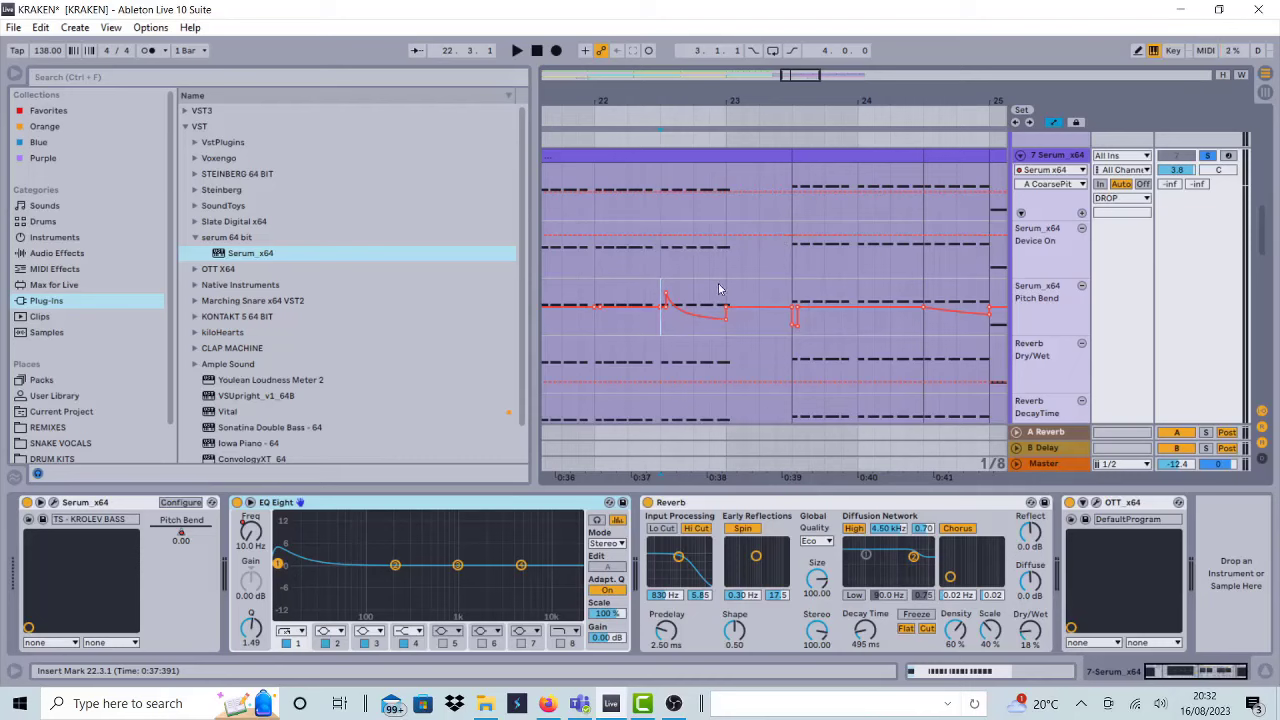
pyautogui.press('space')
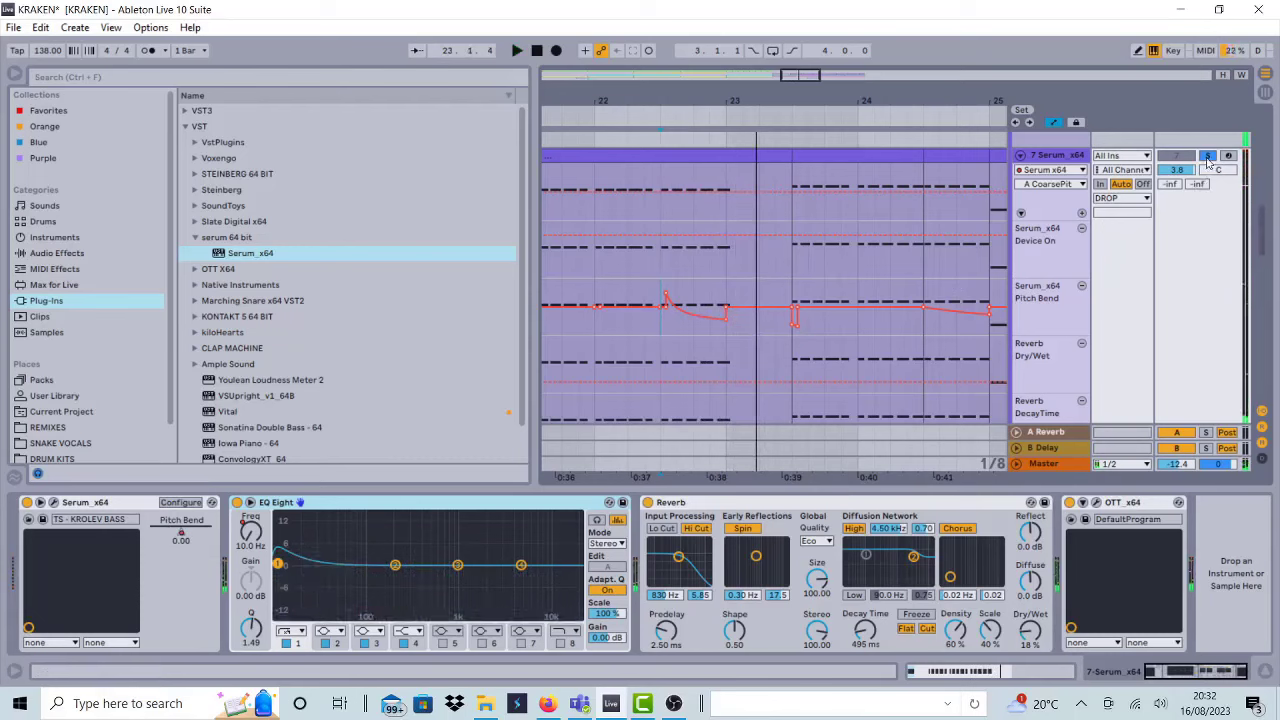
pyautogui.press('space')
pyautogui.scroll(1, 800, 250)
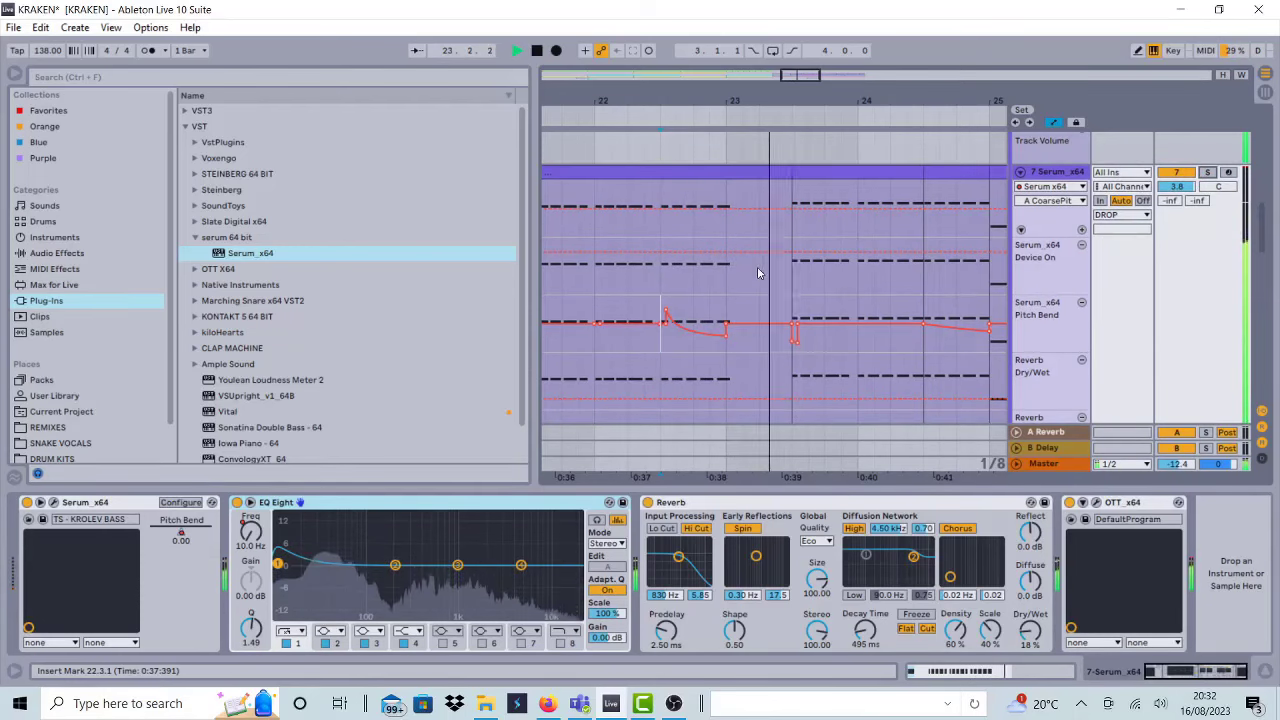
pyautogui.press('space')
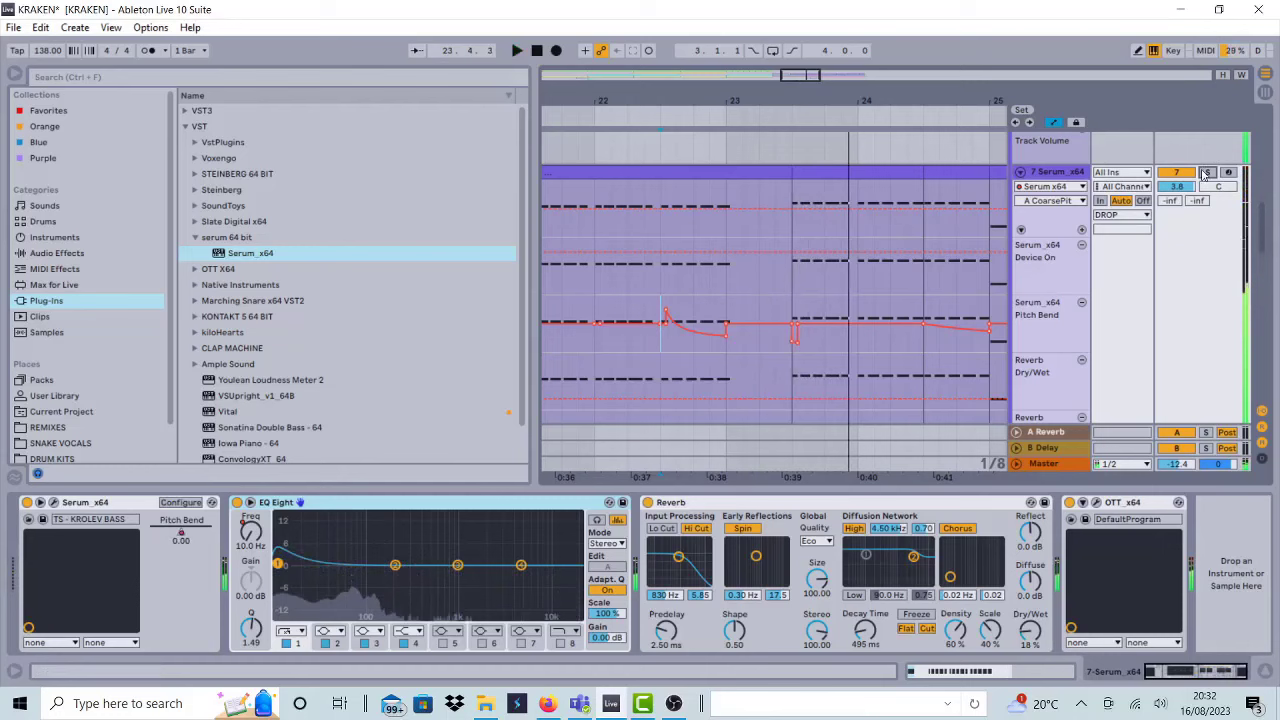
pyautogui.click(1208, 173)
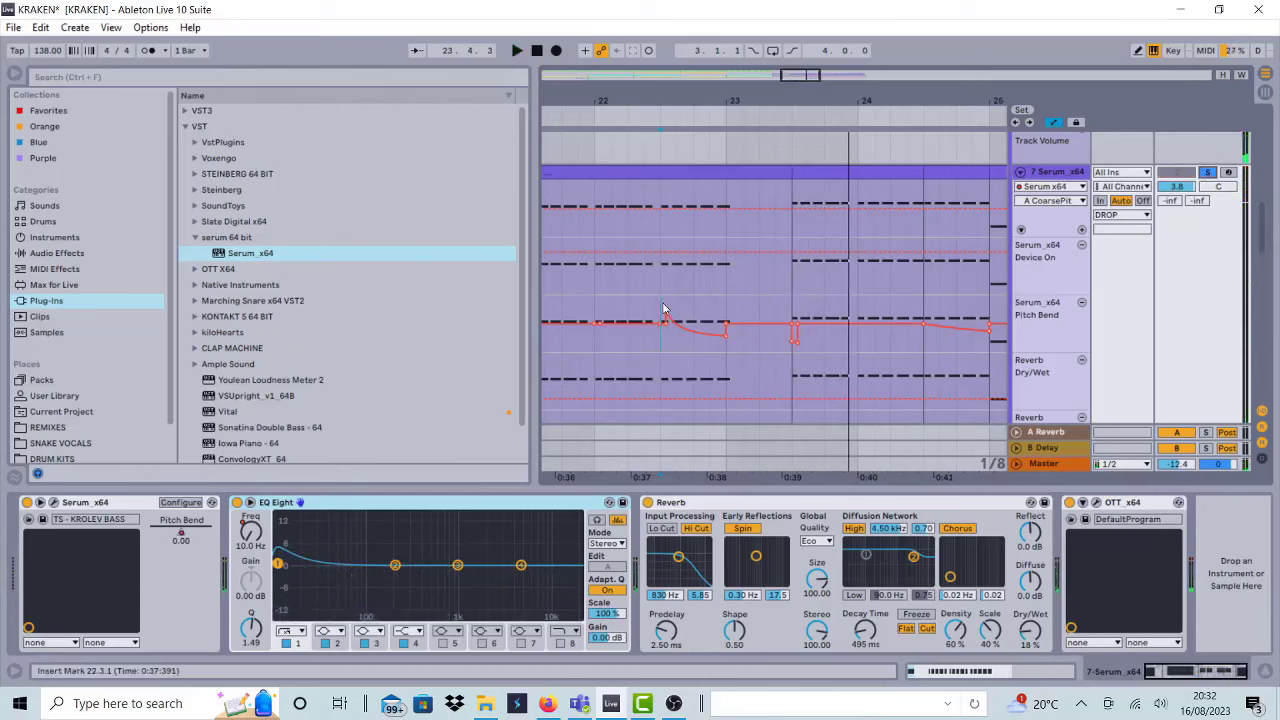
# Hide the device chain to show all of track 7's automation lanes across the whole bass clip
pyautogui.moveTo(794, 74); pyautogui.dragTo(794, 20)
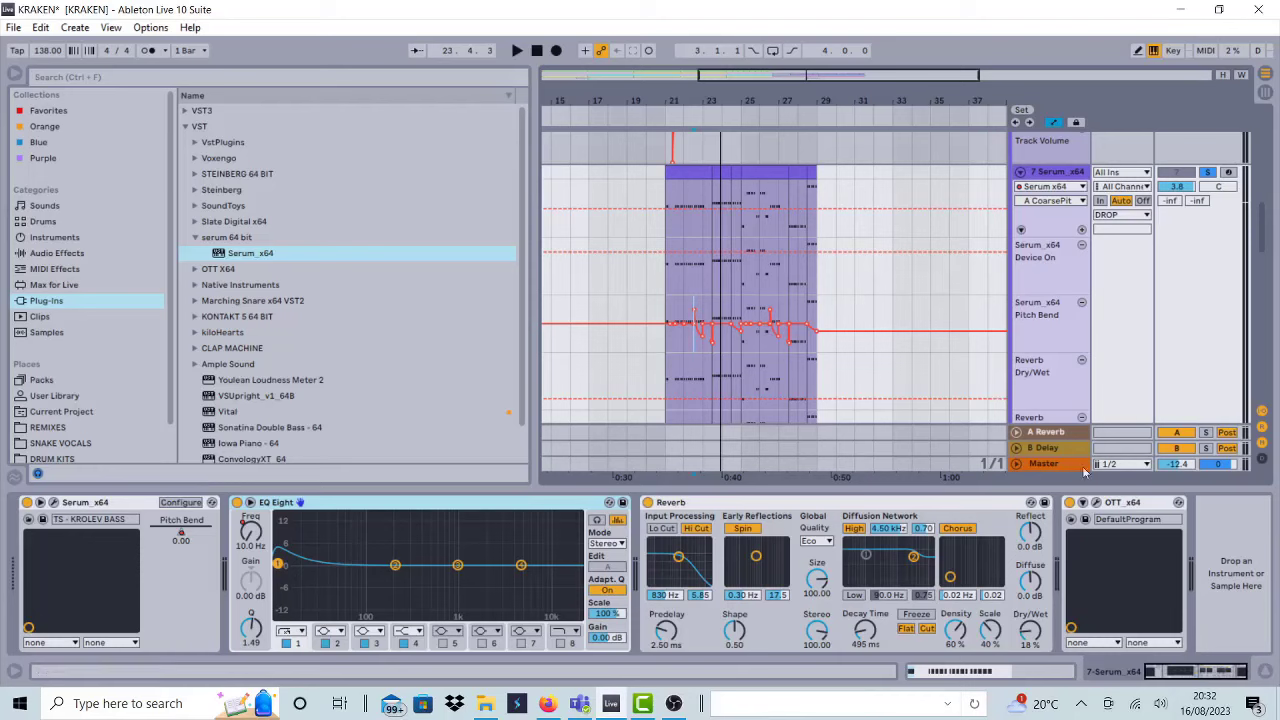
pyautogui.click(1266, 672)
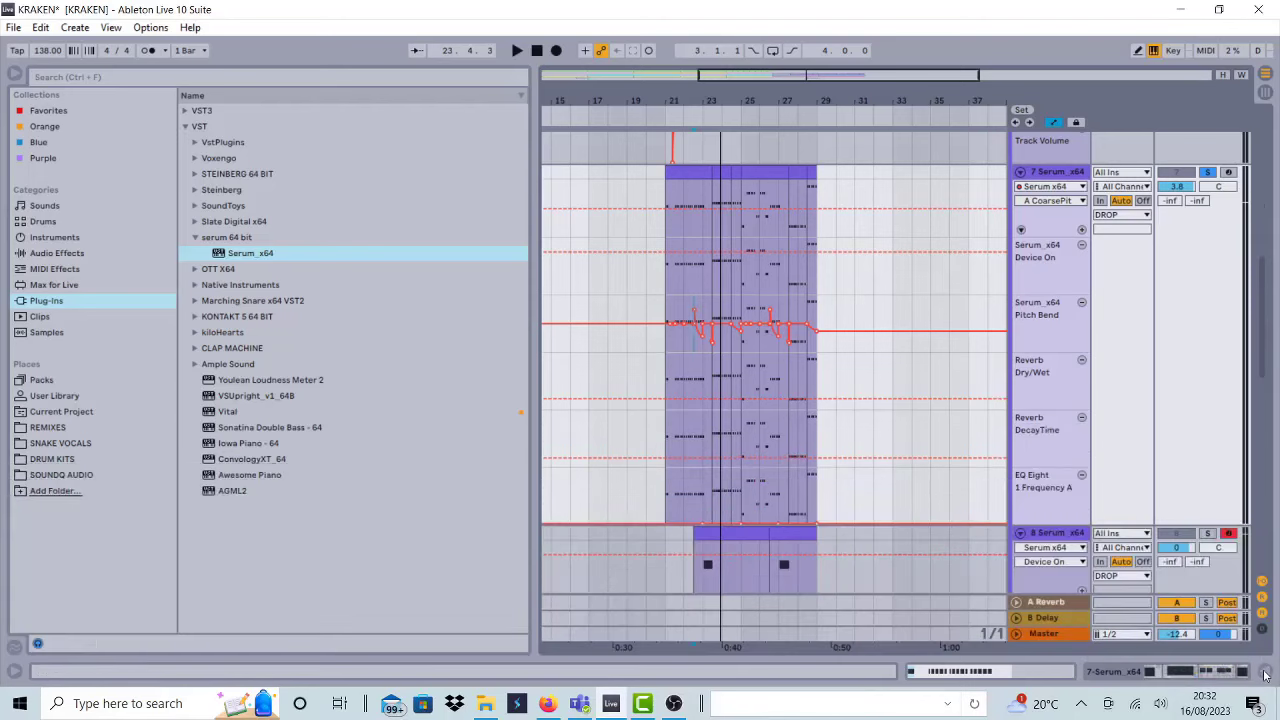